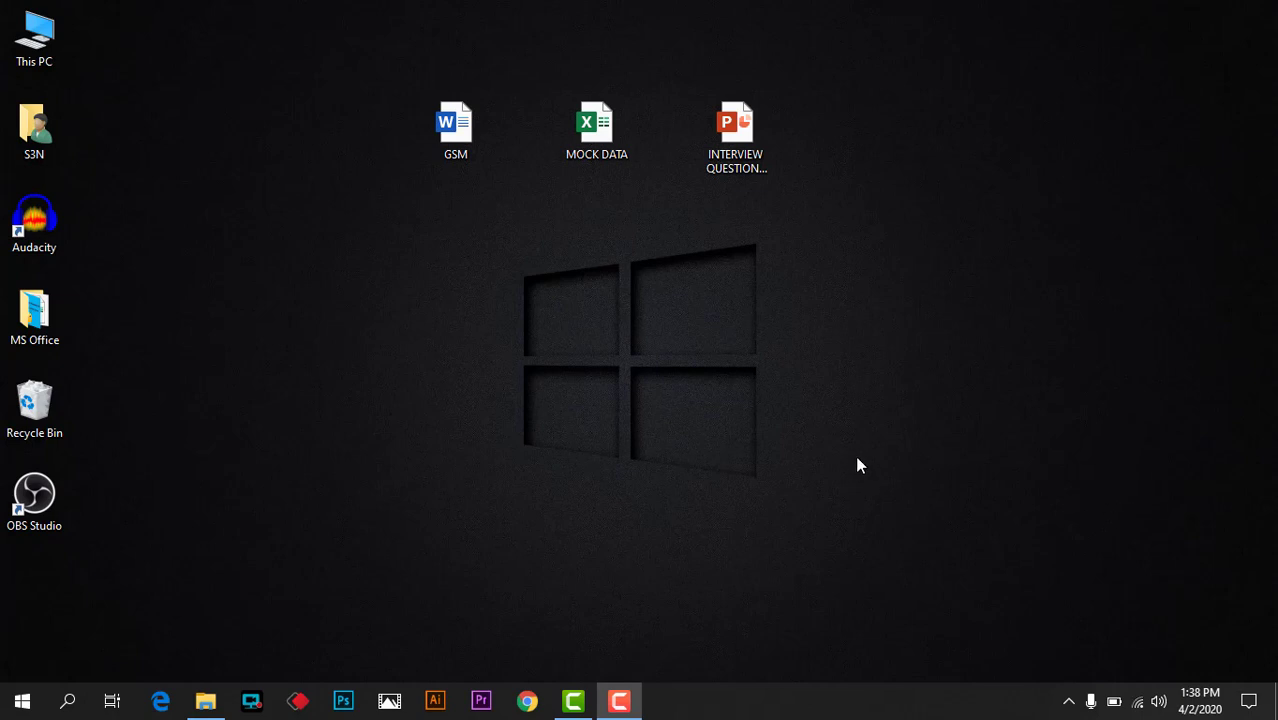
- Open the GSM Word document from the desktop
{"action": "double_click", "coordinate": [462, 133]}
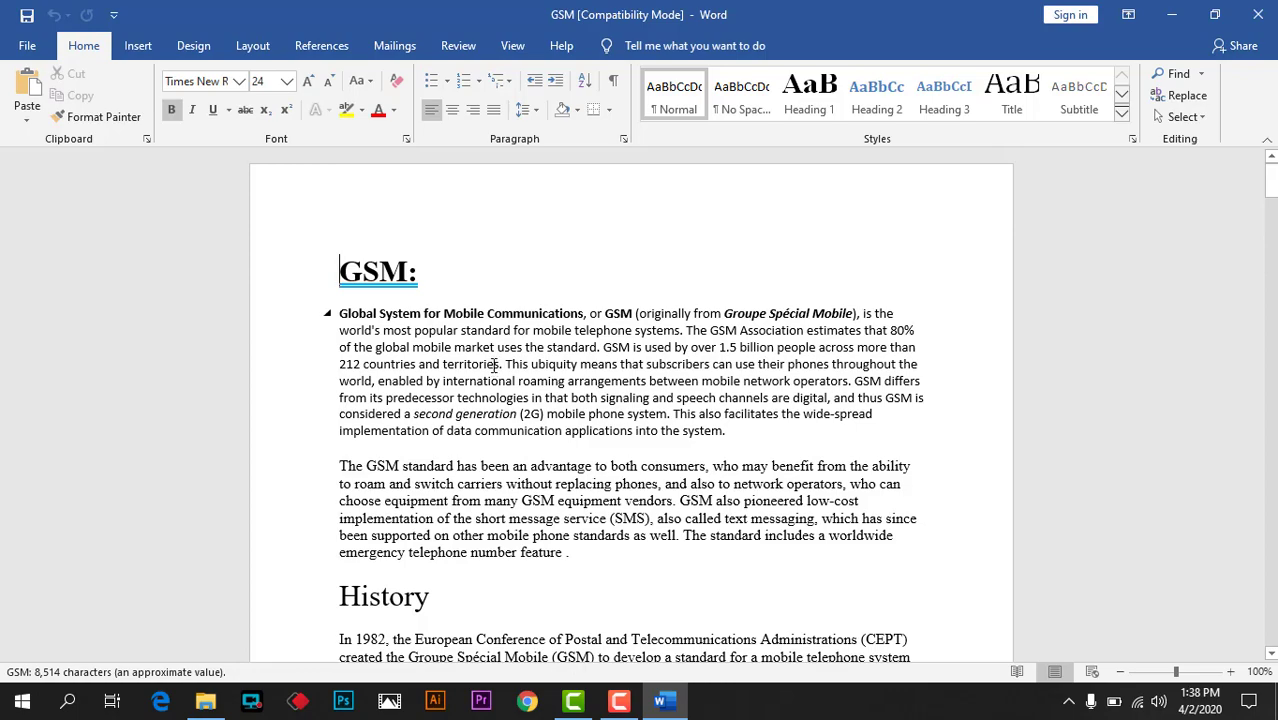
- Encrypt the GSM document with an opening password, entered and confirmed, via Protect Document
{"action": "scroll", "coordinate": [492, 364], "scroll_direction": "down", "scroll_amount": 6}
{"action": "scroll", "coordinate": [741, 442], "scroll_direction": "up", "scroll_amount": 5}
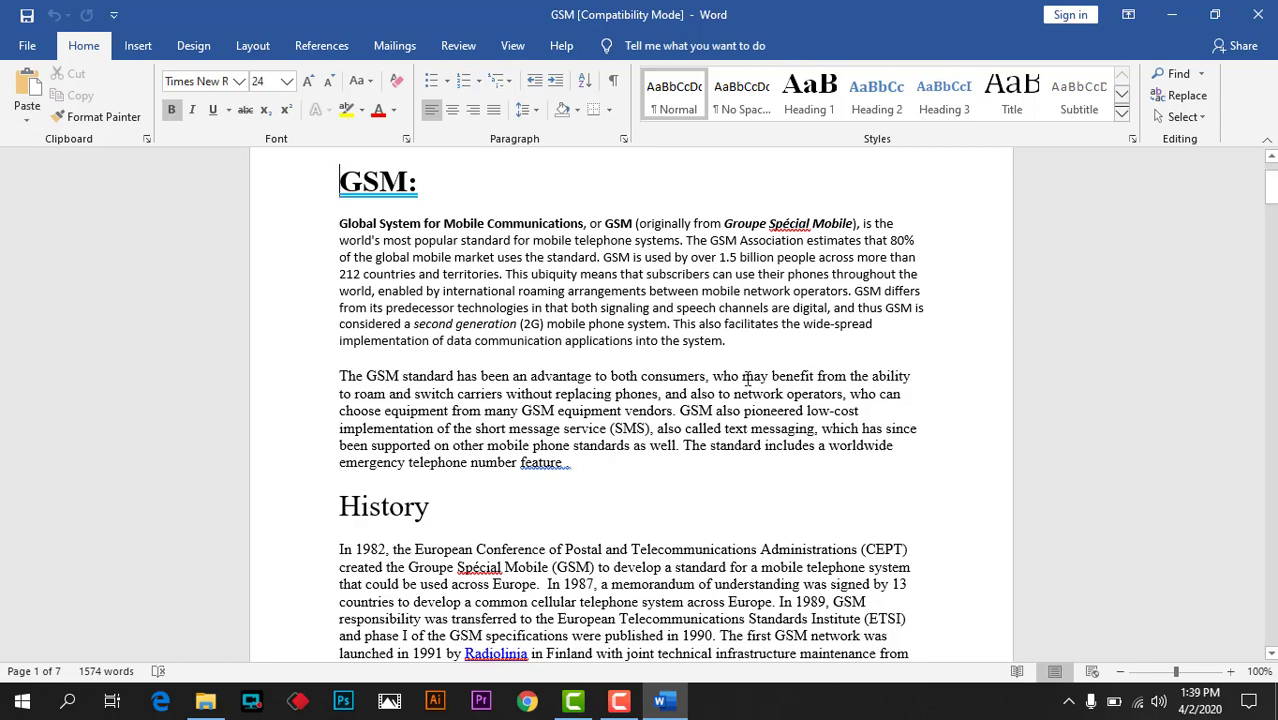
{"action": "left_click", "coordinate": [30, 48]}
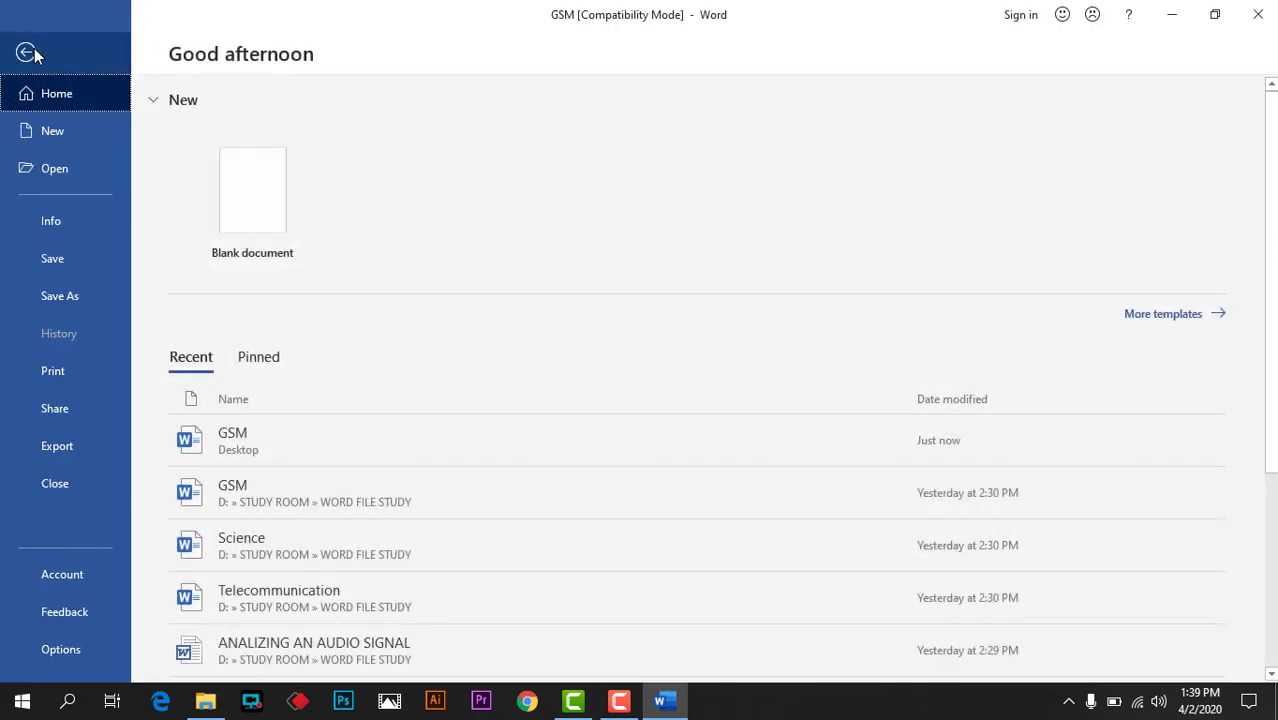
{"action": "left_click", "coordinate": [66, 223]}
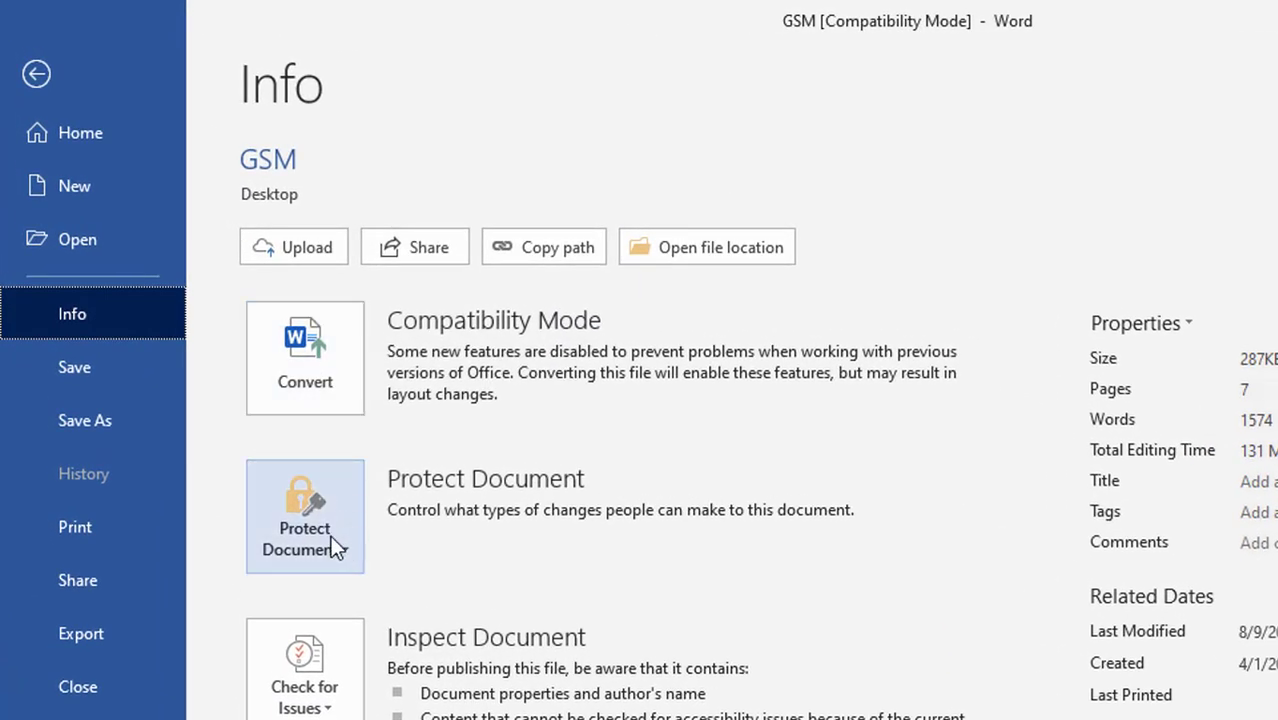
{"action": "left_click", "coordinate": [335, 548]}
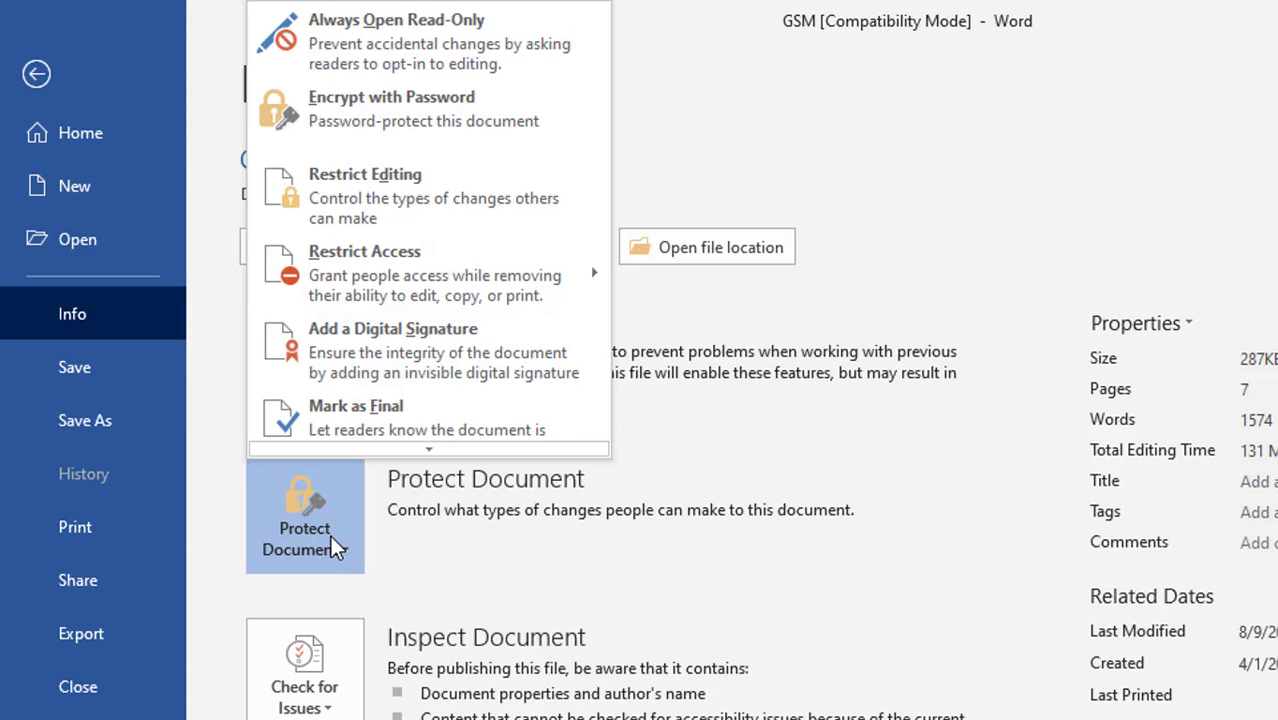
{"action": "left_click", "coordinate": [415, 128]}
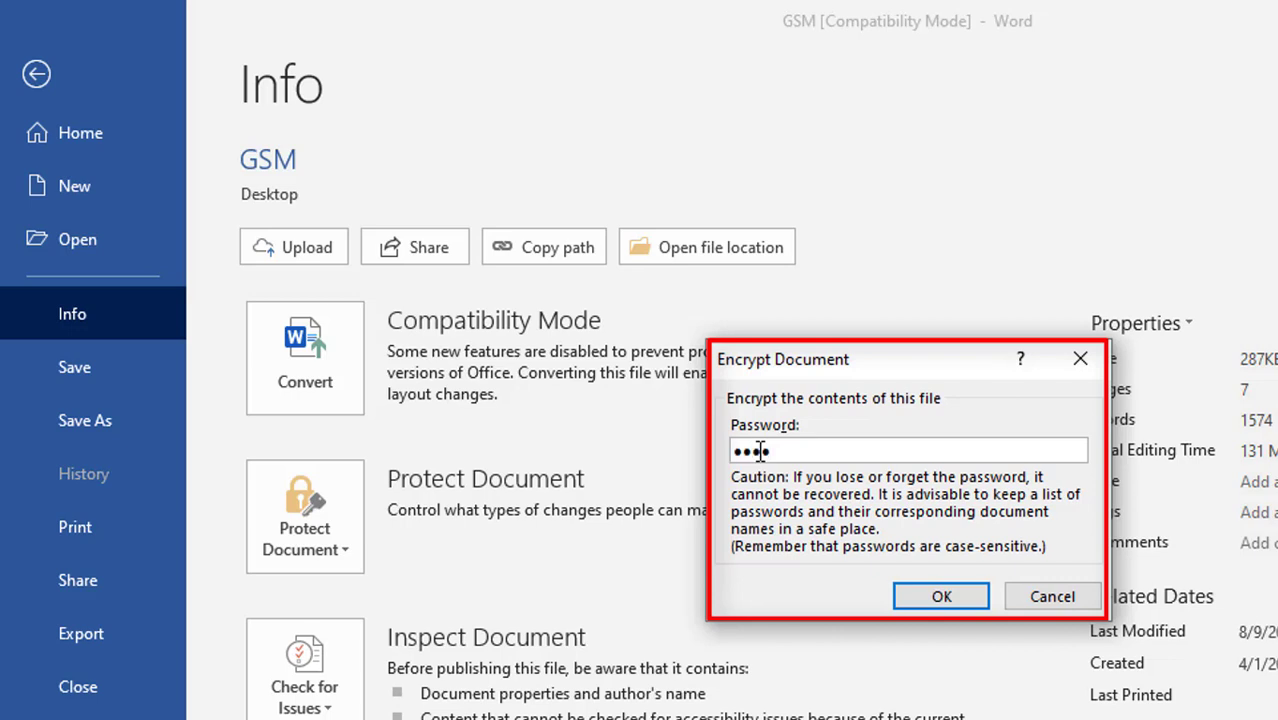
{"action": "left_click", "coordinate": [943, 597]}
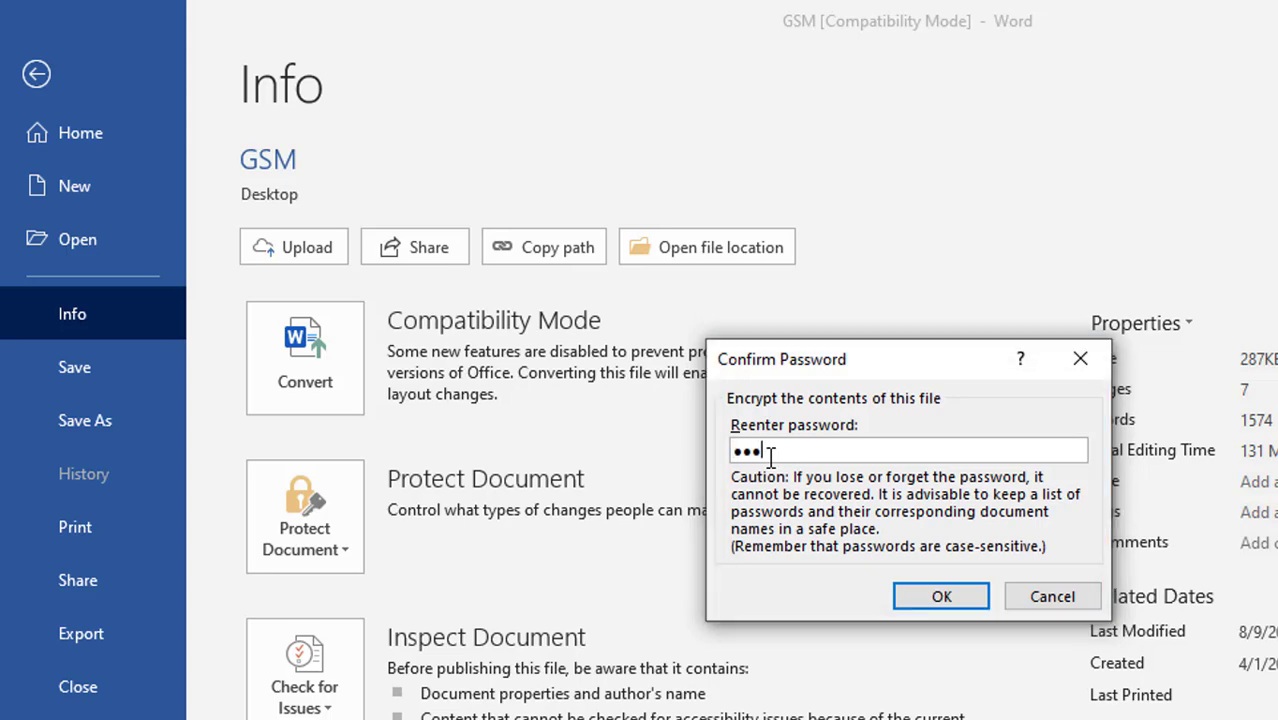
{"action": "left_click", "coordinate": [938, 597]}
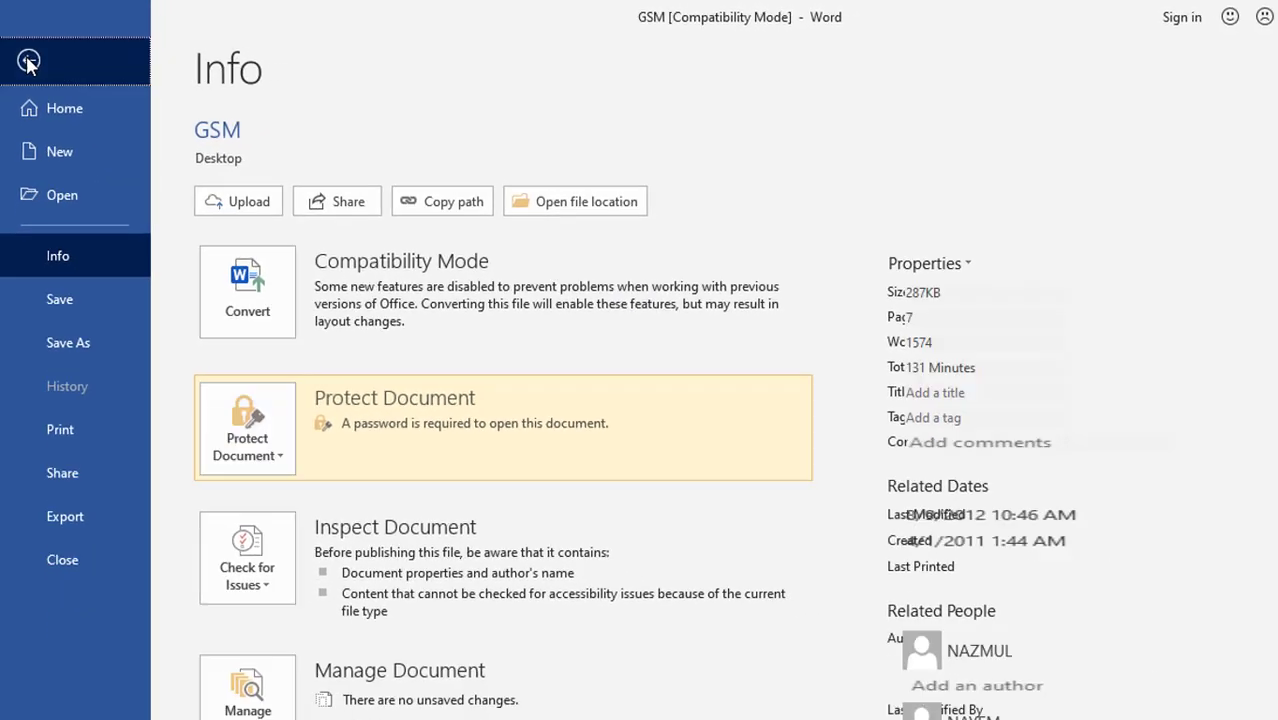
- Close Word, reopen GSM.docx with its password to verify the encryption, then close it
{"action": "left_click", "coordinate": [28, 62]}
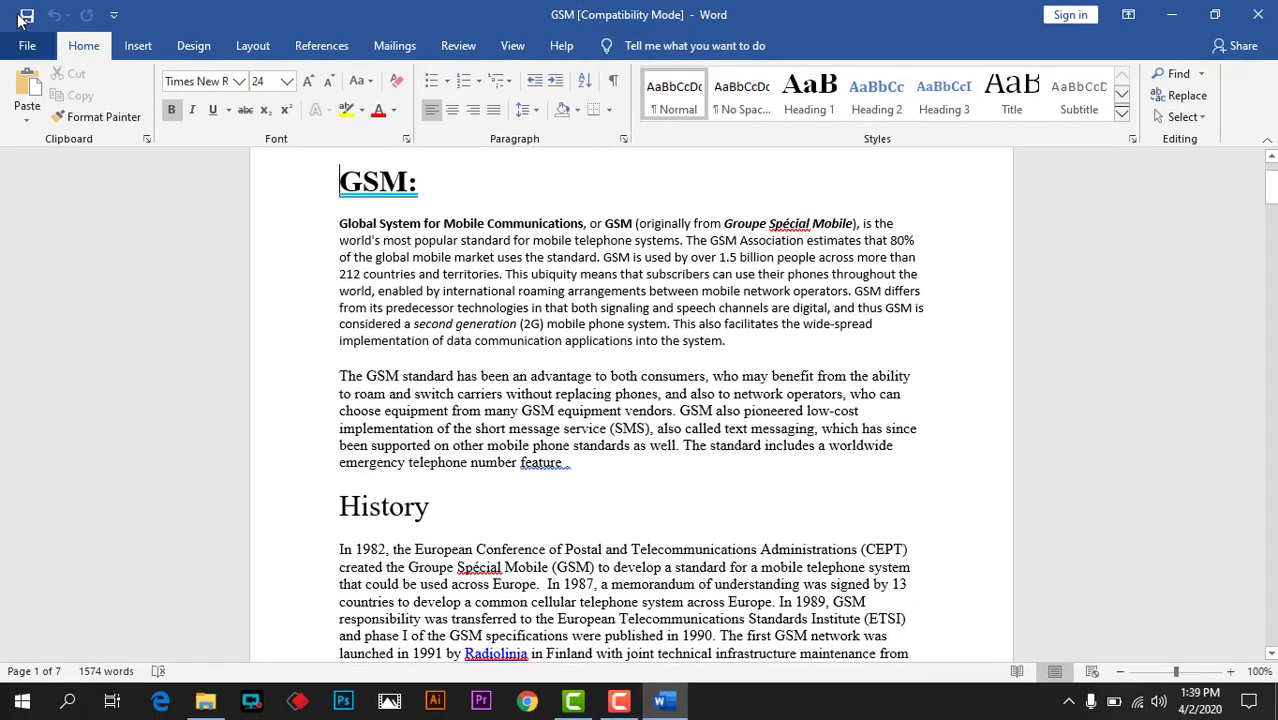
{"action": "left_click", "coordinate": [1262, 25]}
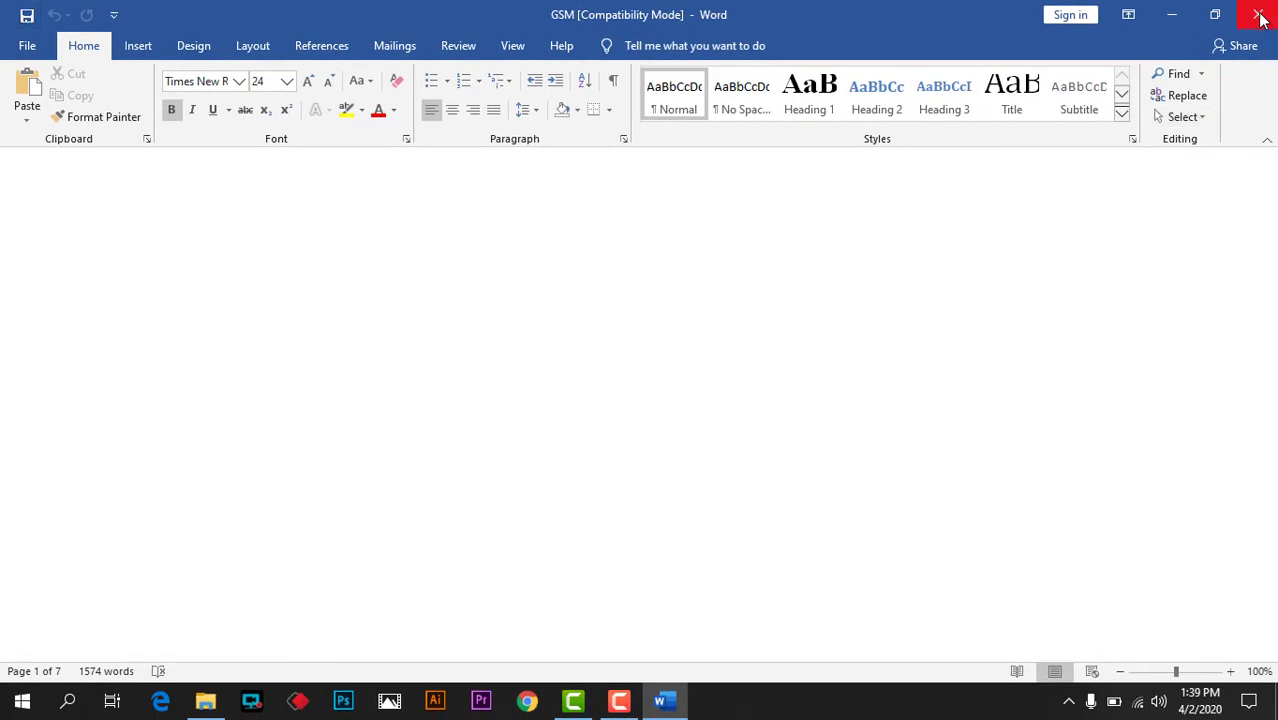
{"action": "double_click", "coordinate": [463, 134]}
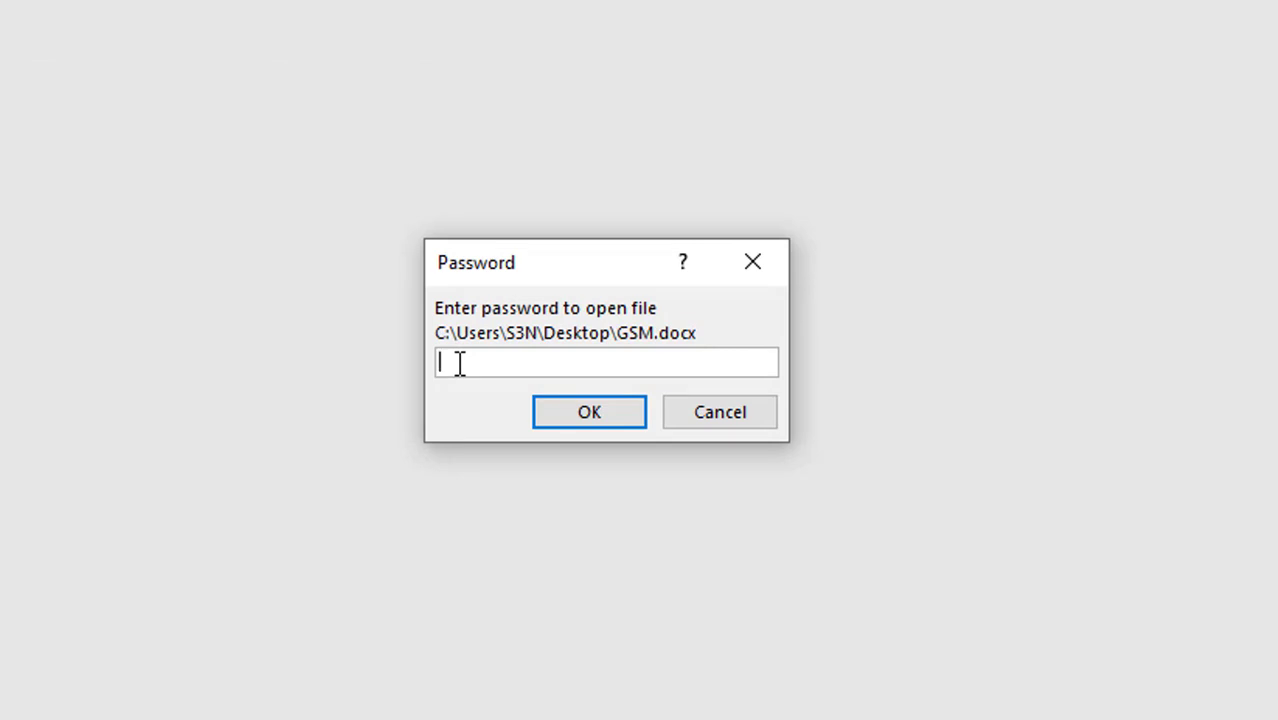
{"action": "type", "text": "1"}
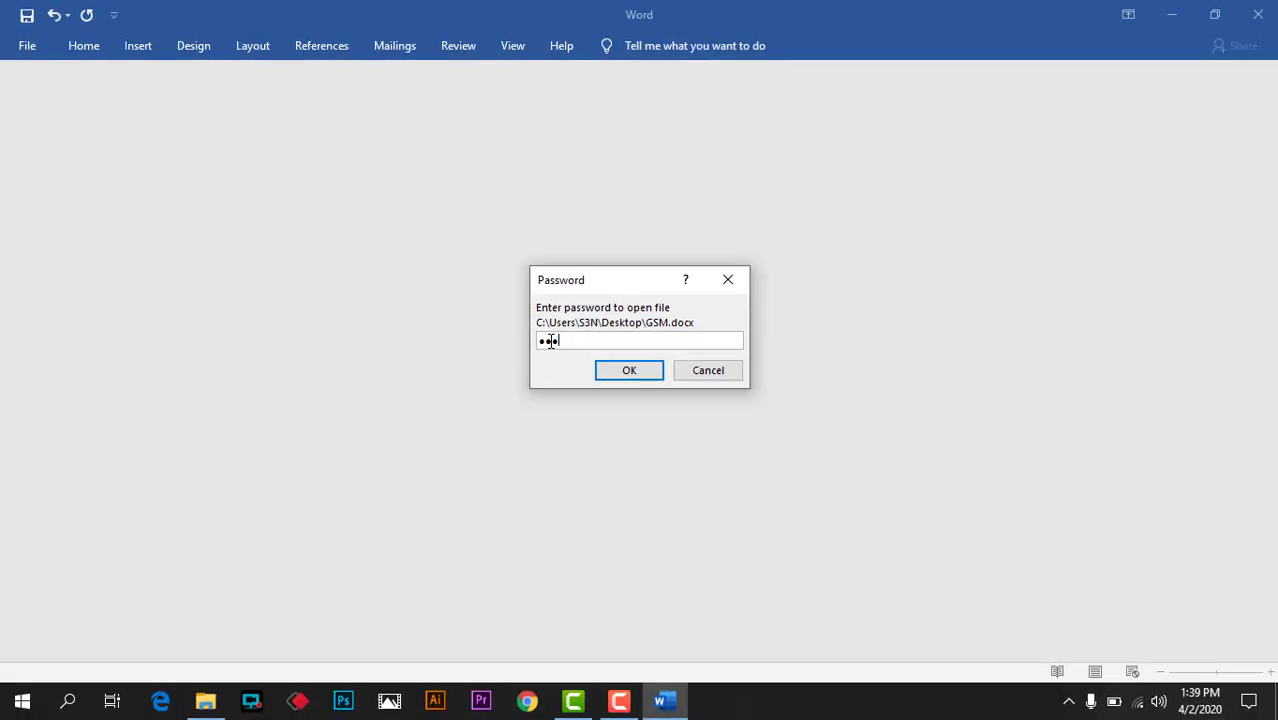
{"action": "type", "text": "1"}
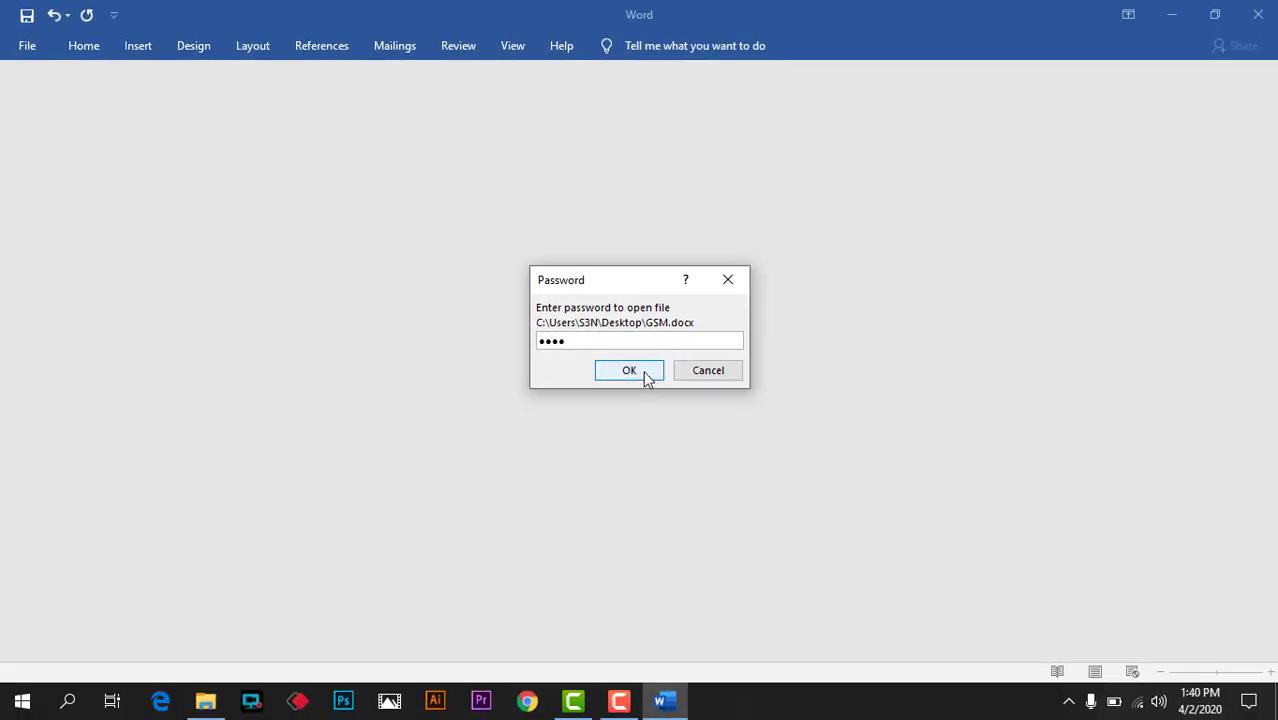
{"action": "left_click", "coordinate": [629, 370]}
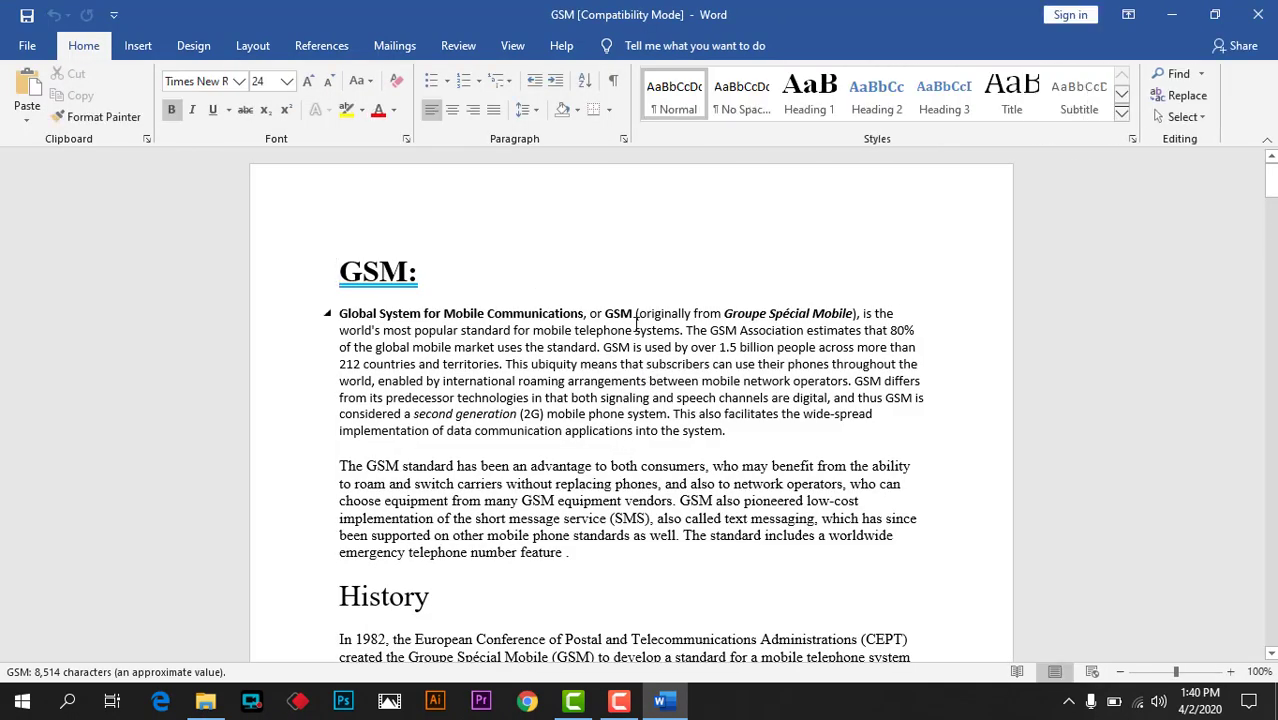
{"action": "left_click", "coordinate": [1258, 18]}
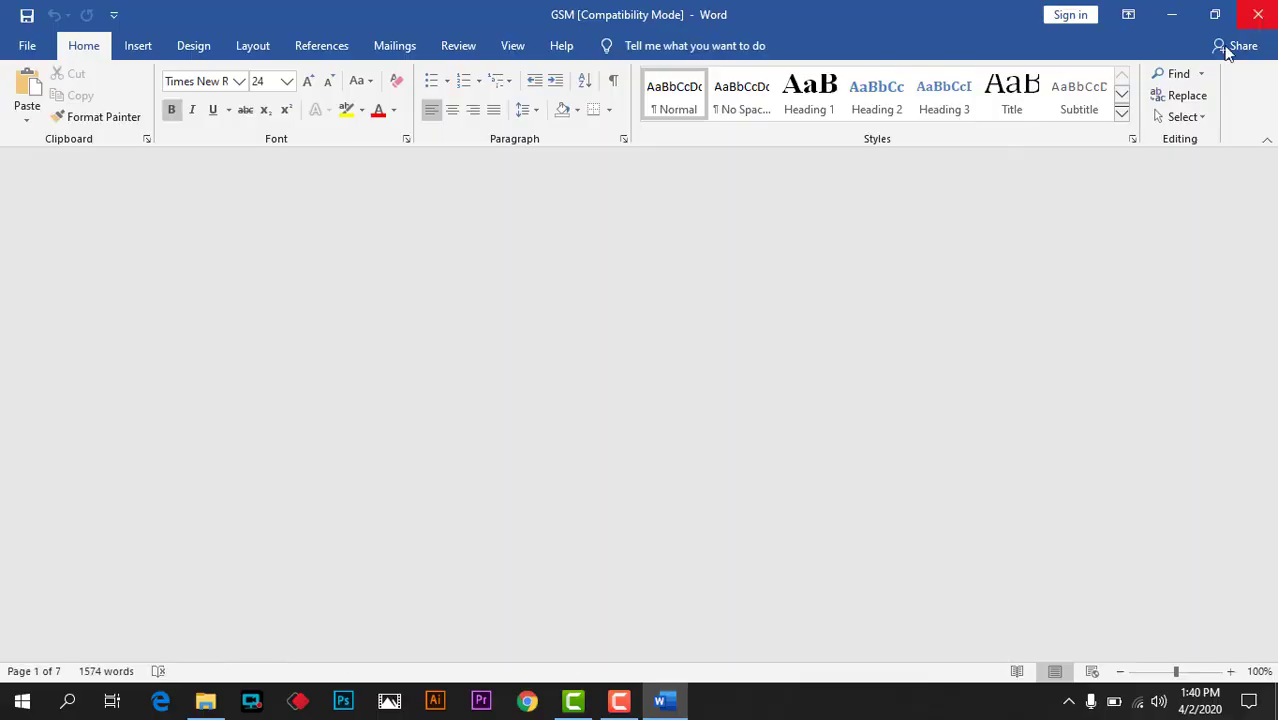
- Open the MOCK DATA workbook and enable editing
{"action": "double_click", "coordinate": [604, 134]}
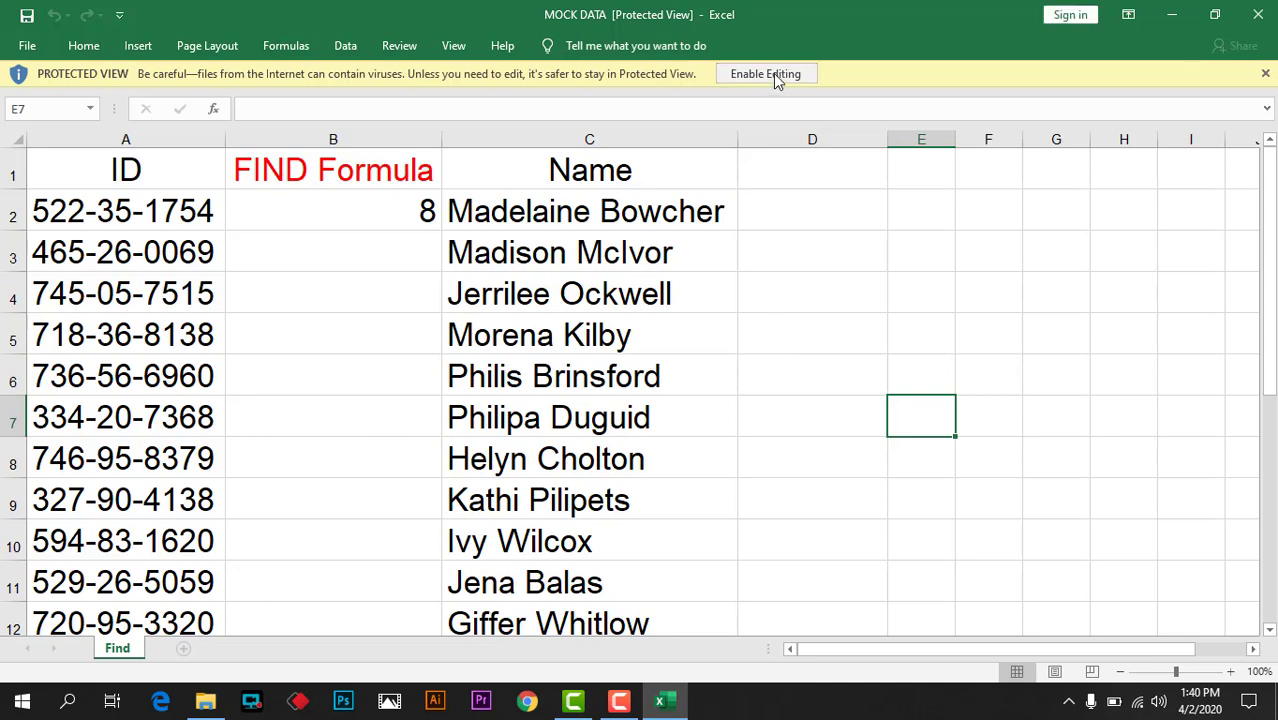
{"action": "left_click", "coordinate": [773, 75]}
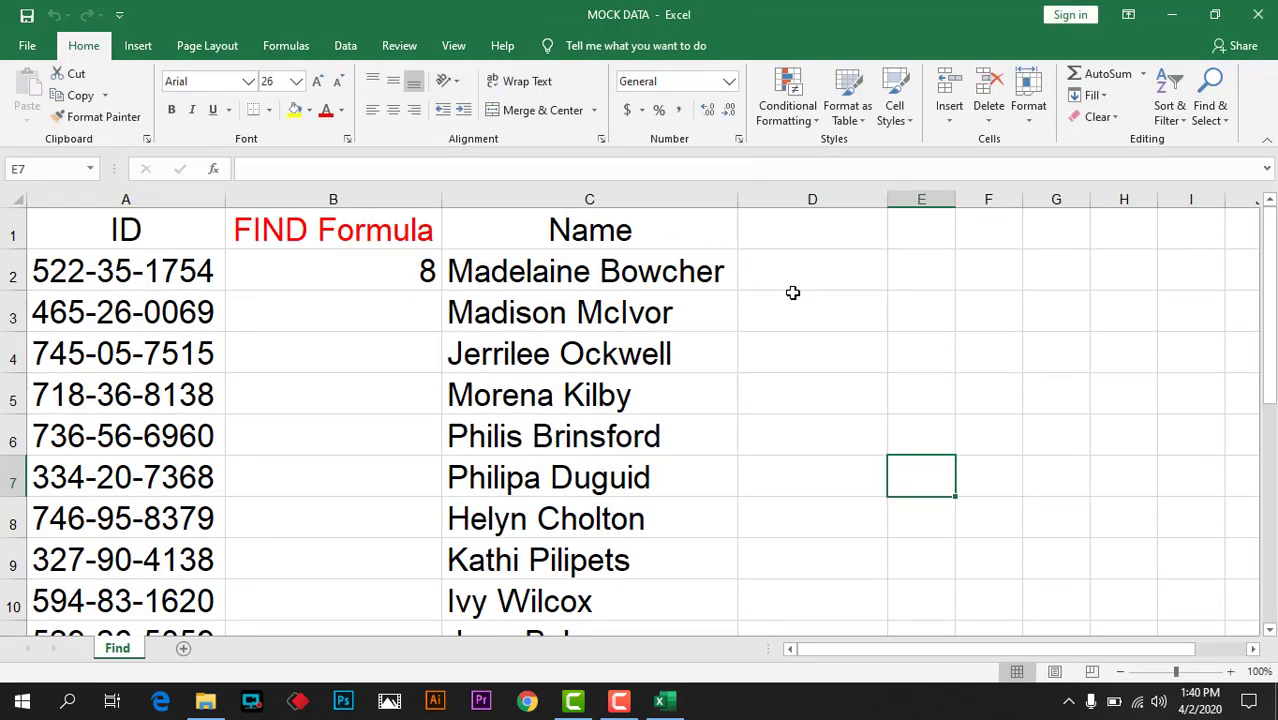
{"action": "left_click", "coordinate": [27, 45]}
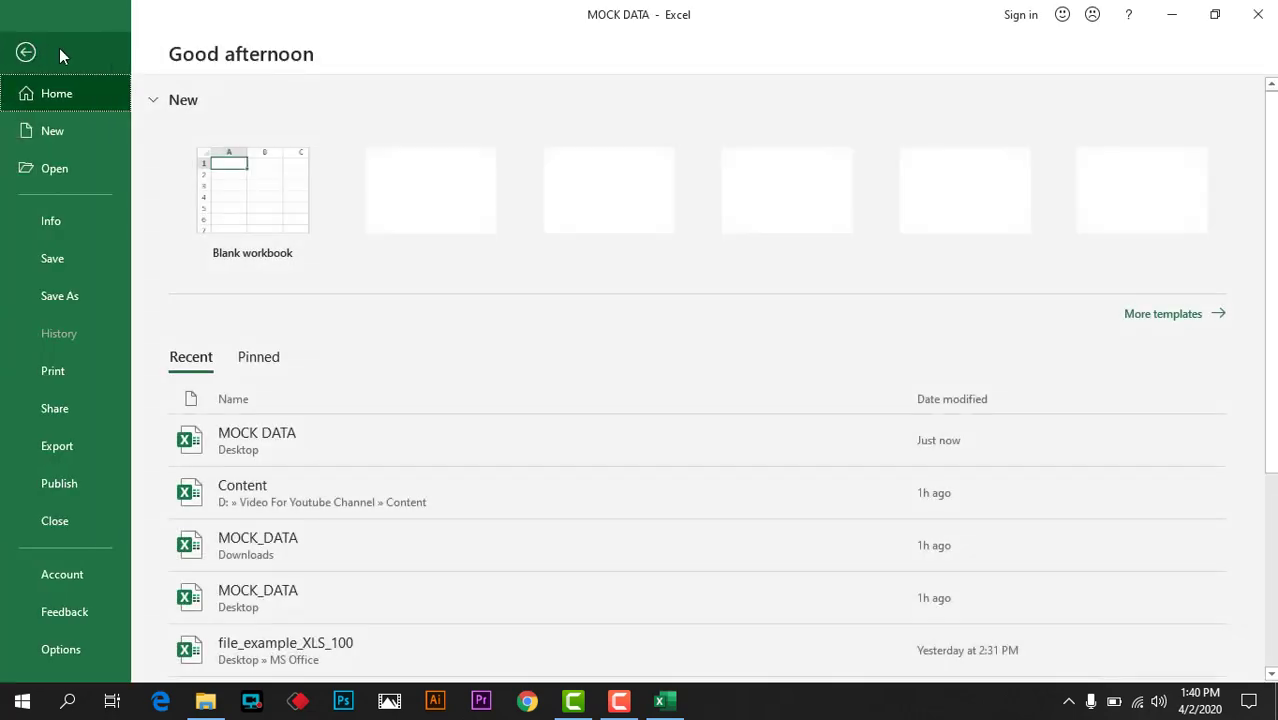
{"action": "left_click", "coordinate": [74, 218]}
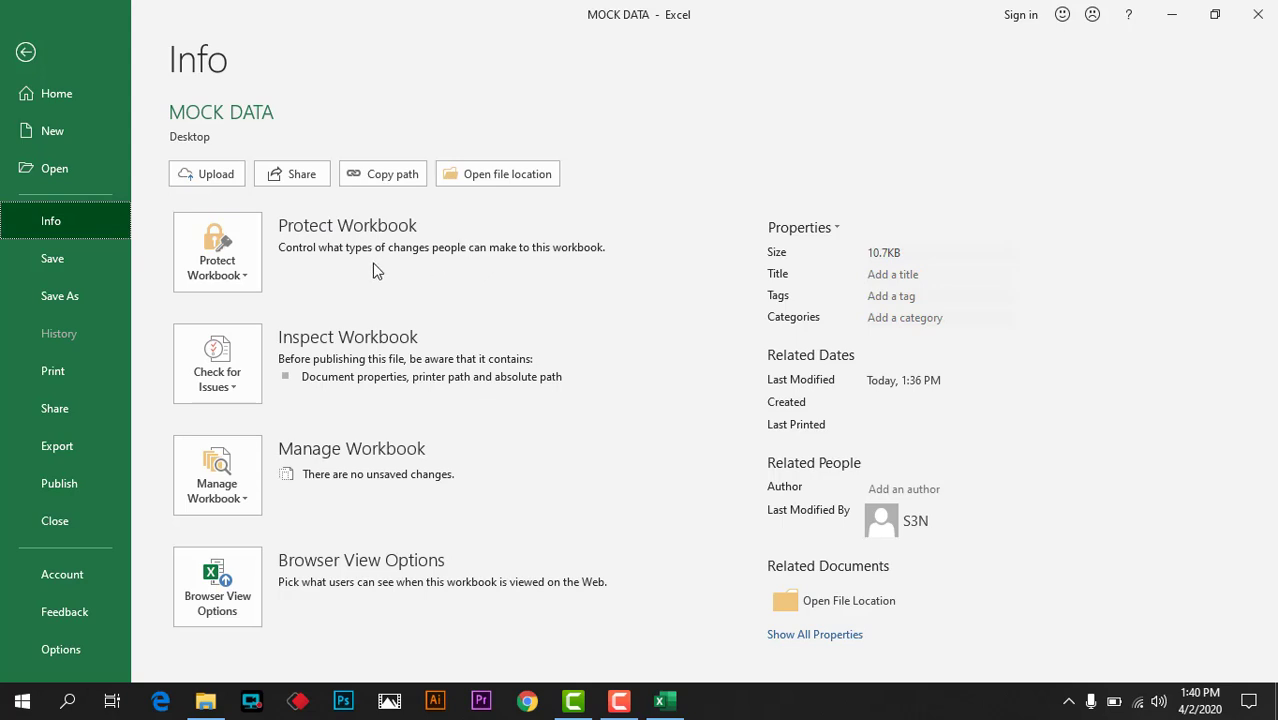
- Encrypt MOCK DATA with a confirmed opening password, then close Excel
{"action": "left_click", "coordinate": [240, 266]}
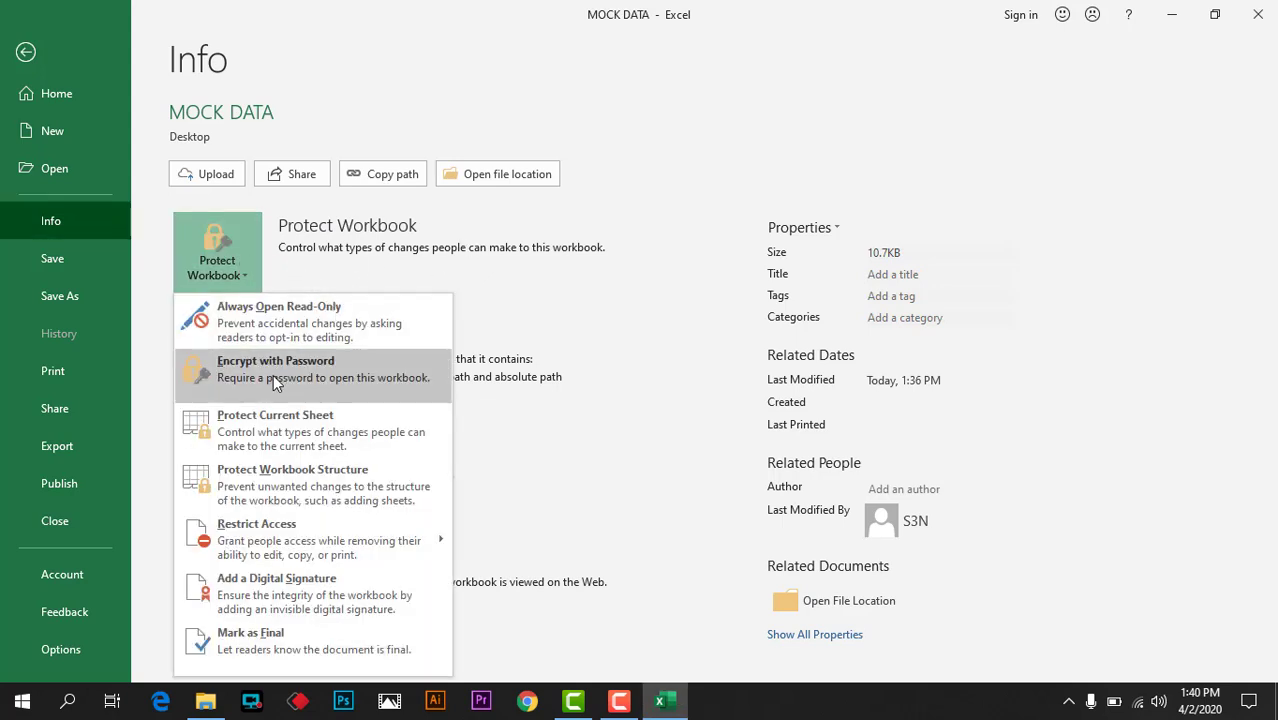
{"action": "left_click", "coordinate": [287, 378]}
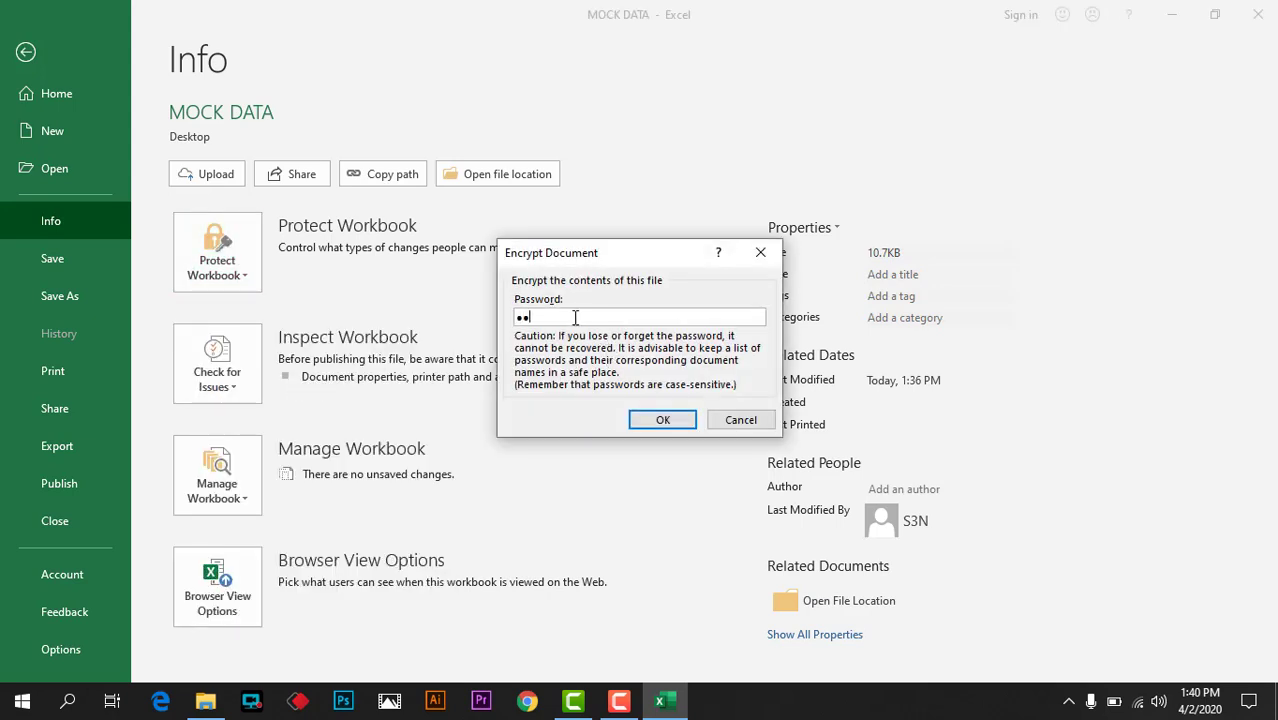
{"action": "left_click", "coordinate": [661, 419]}
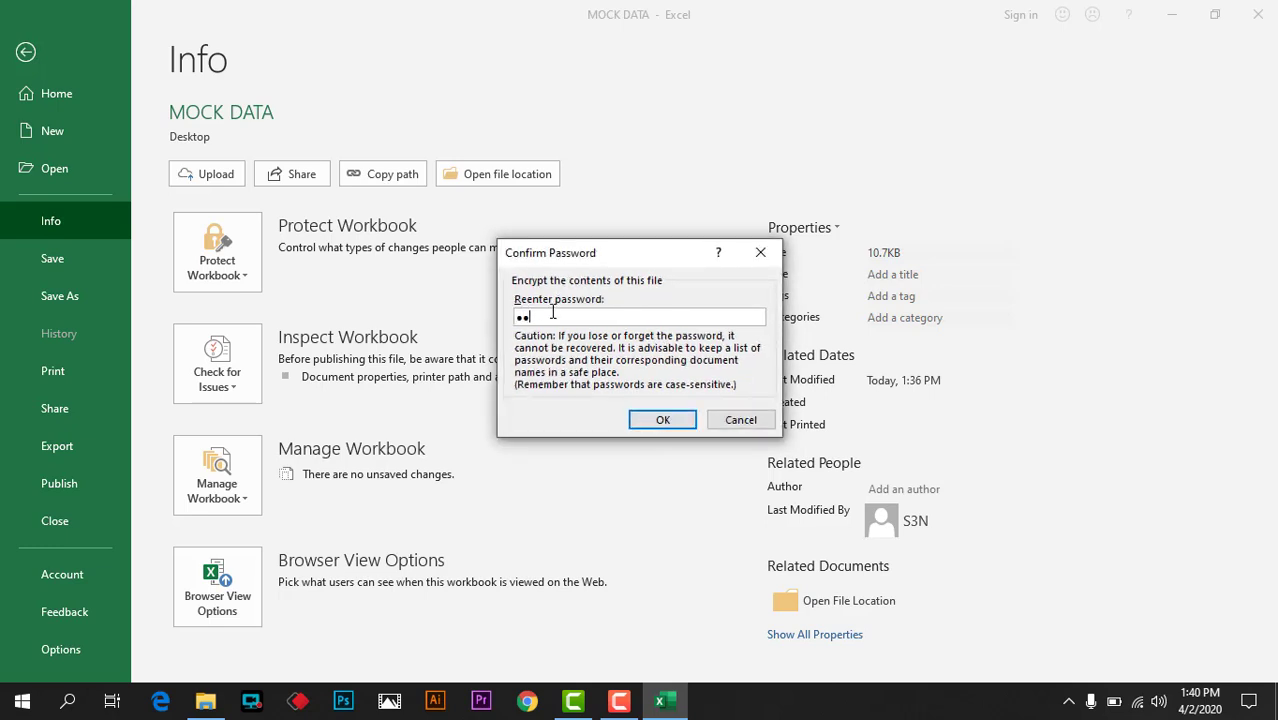
{"action": "left_click", "coordinate": [656, 420]}
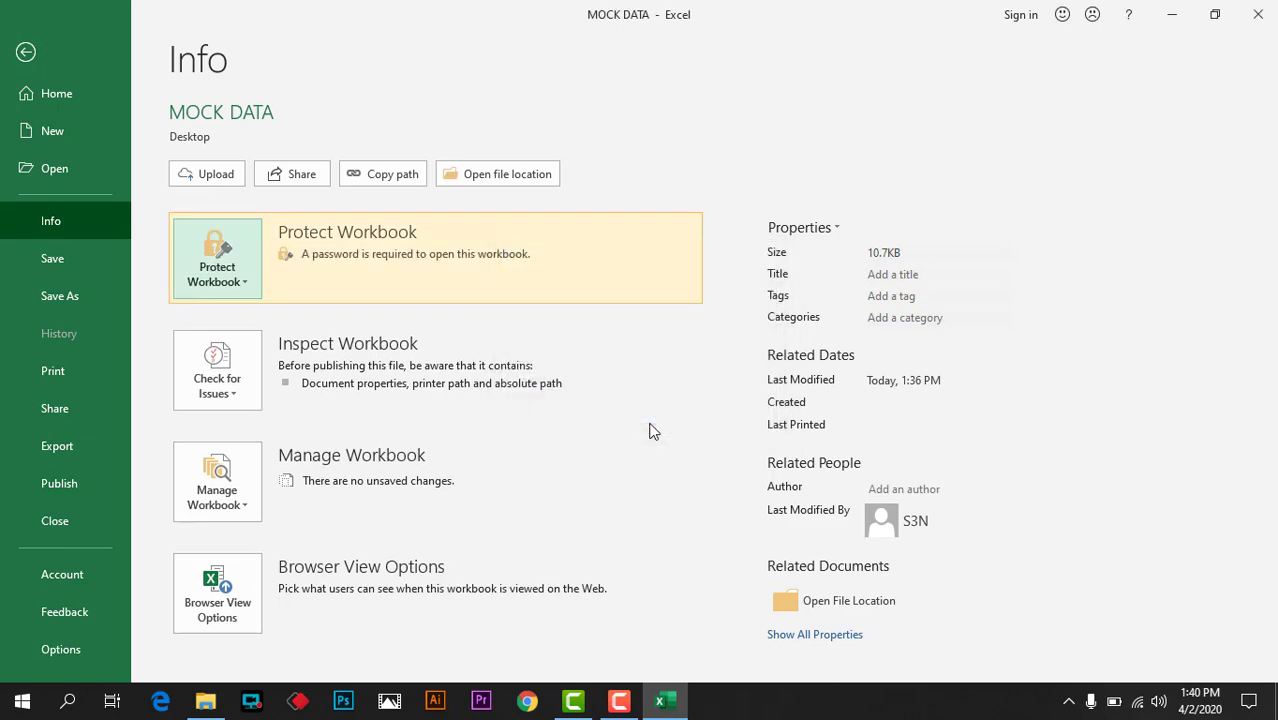
{"action": "left_click", "coordinate": [26, 52]}
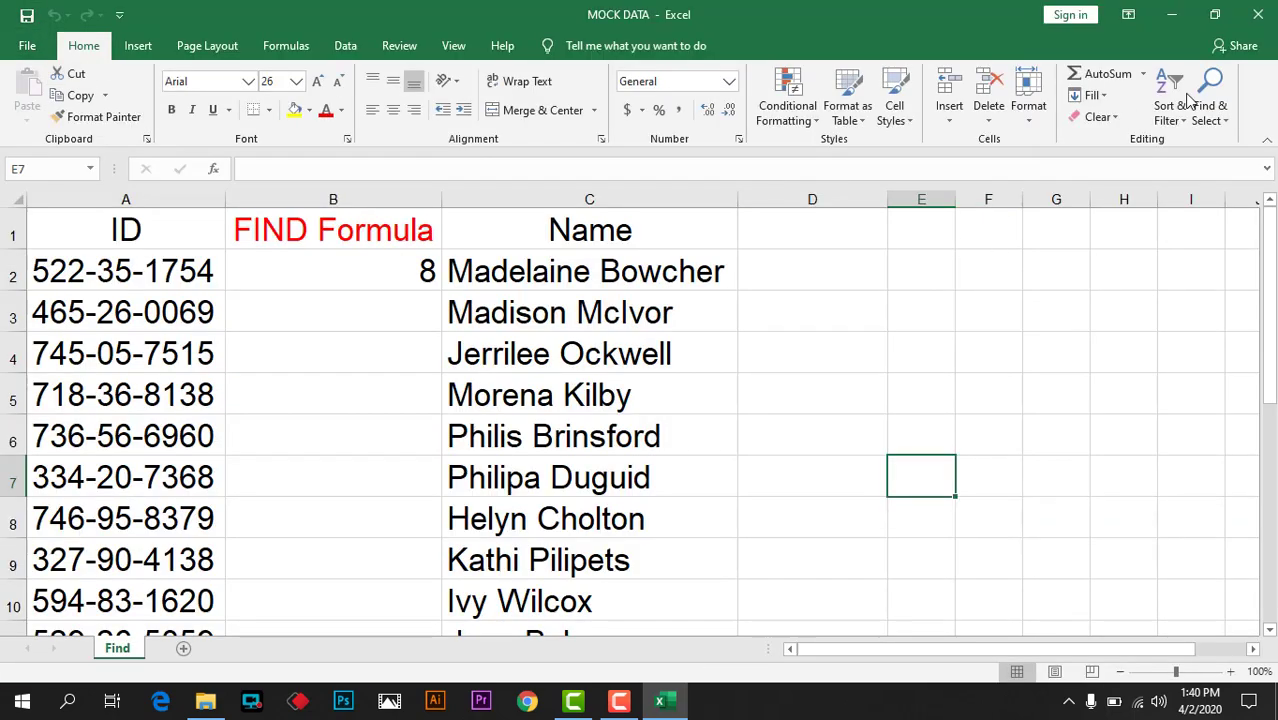
{"action": "left_click", "coordinate": [1248, 22]}
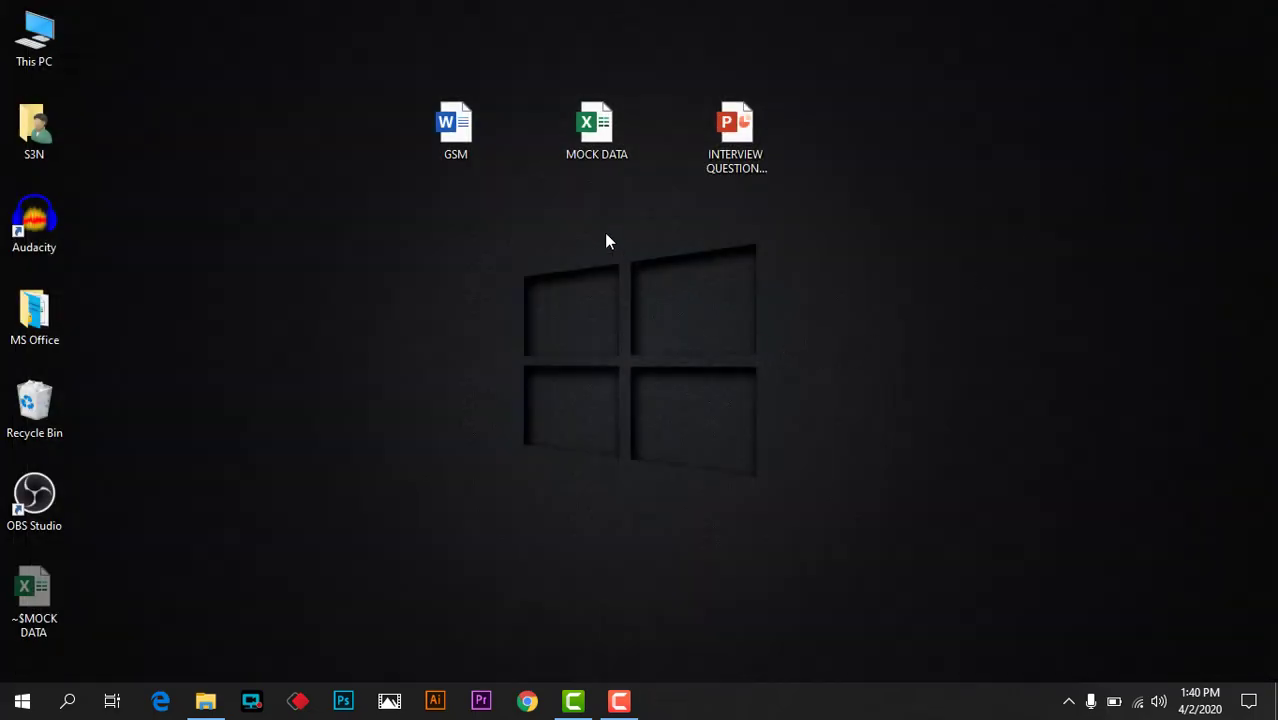
- Reopen MOCK DATA with its password, close Excel, and open the CCNA interview presentation
{"action": "double_click", "coordinate": [593, 136]}
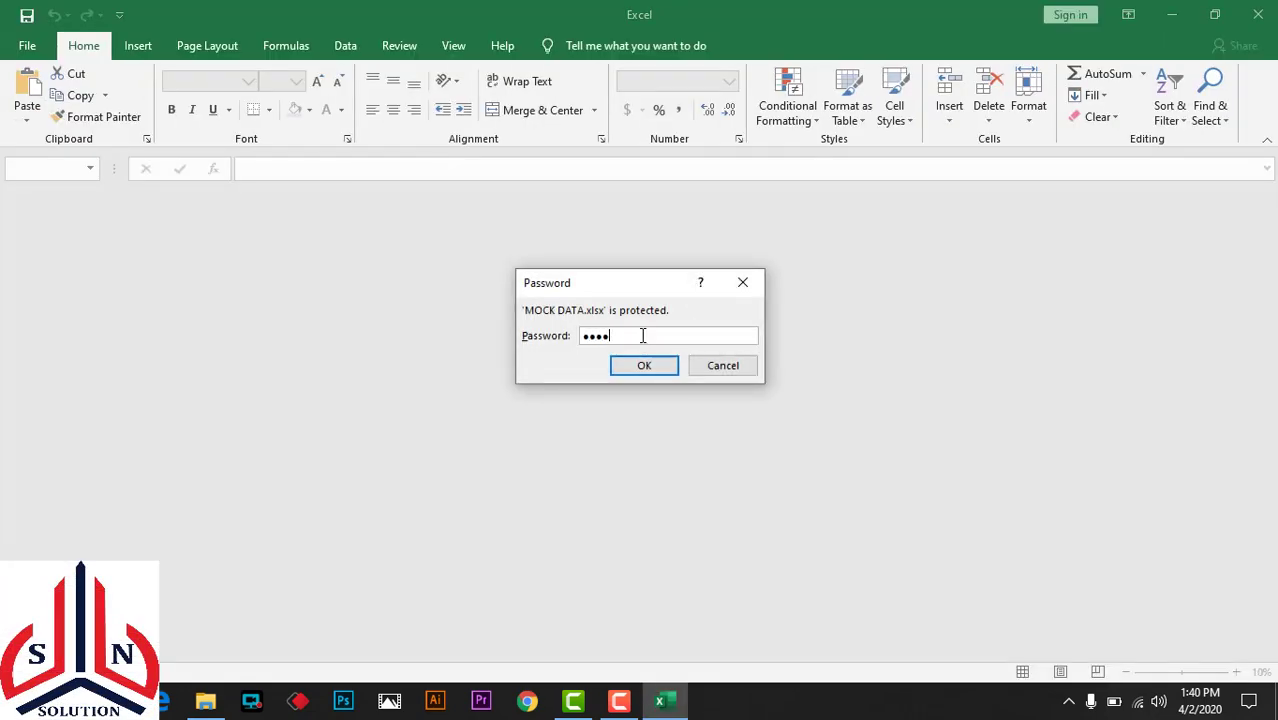
{"action": "left_click", "coordinate": [644, 367]}
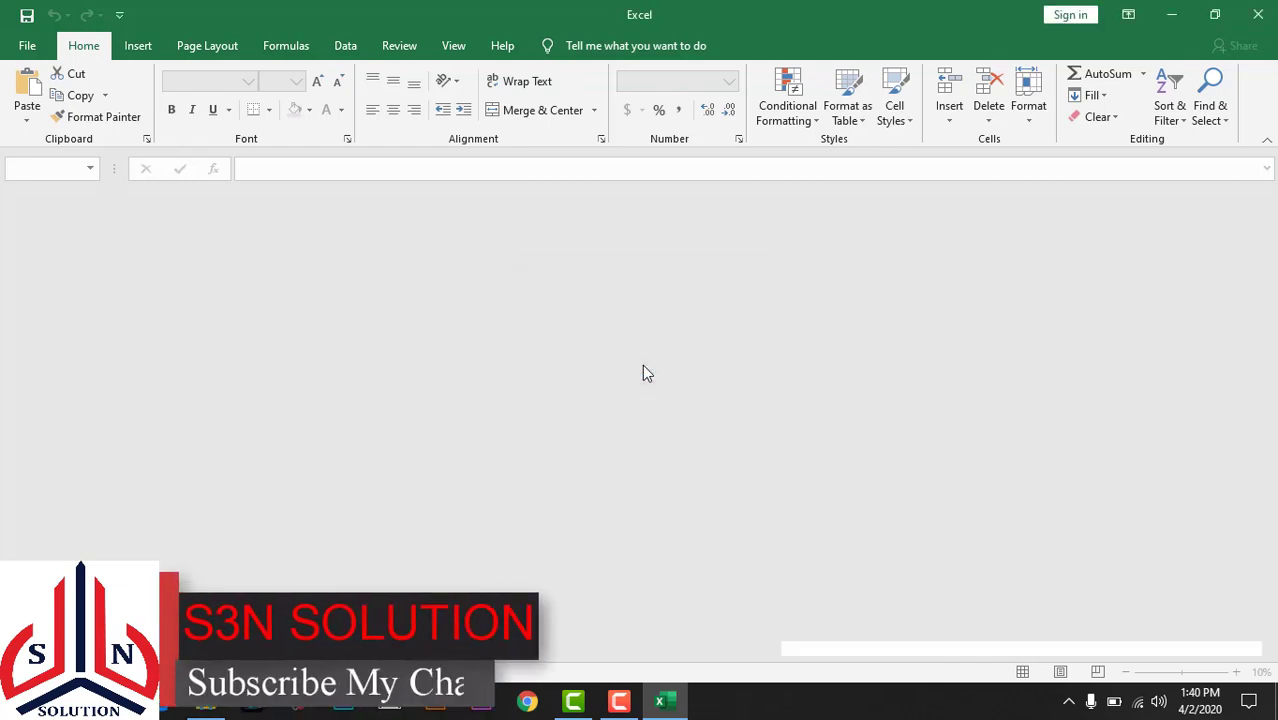
{"action": "left_click", "coordinate": [1260, 15]}
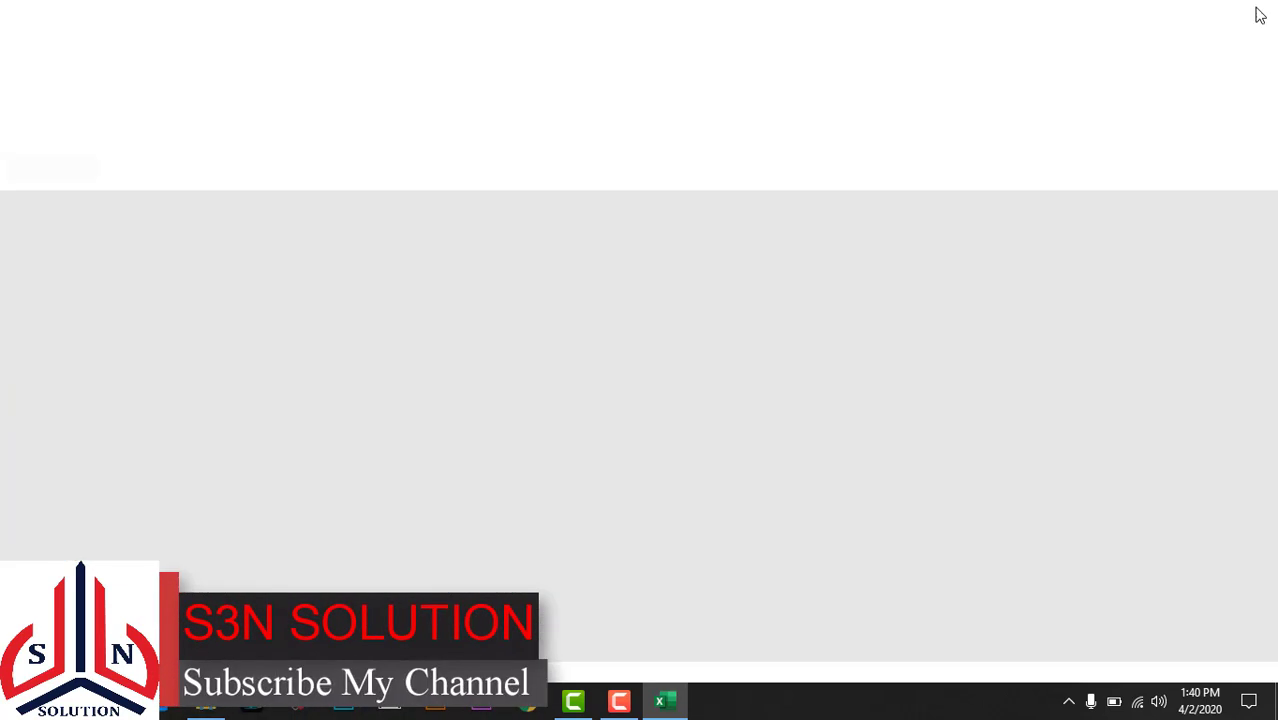
{"action": "double_click", "coordinate": [755, 140]}
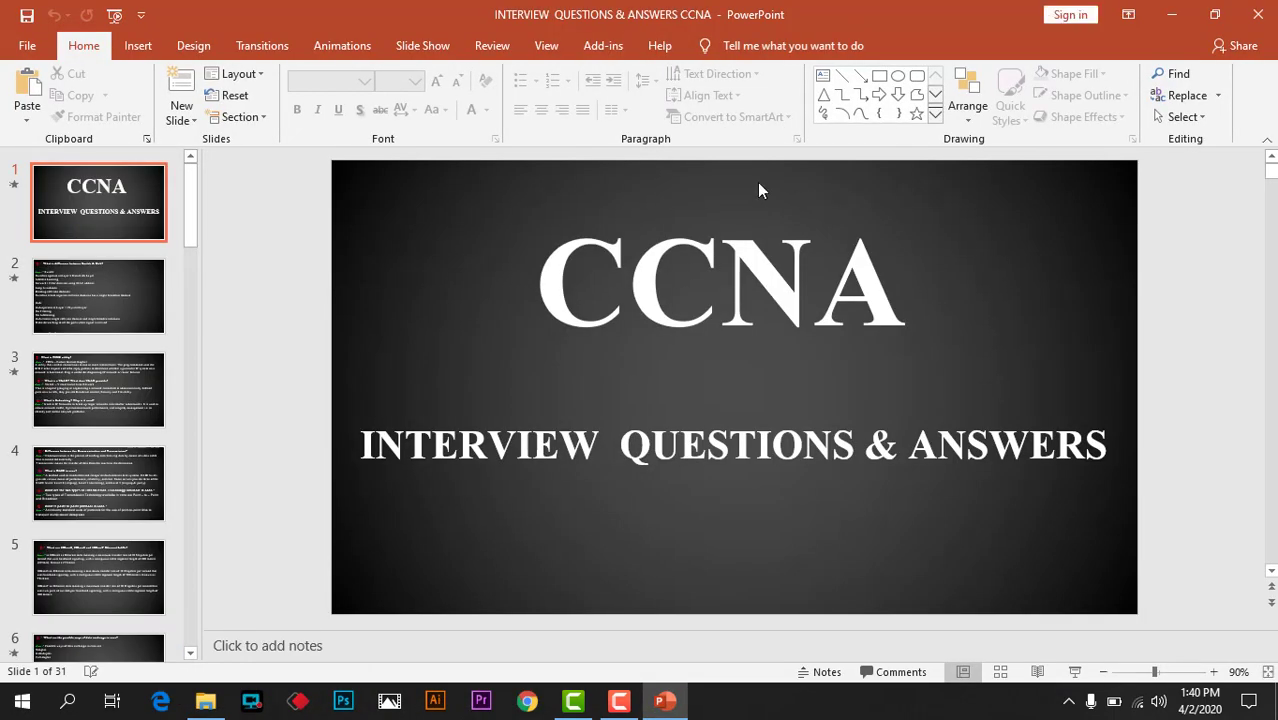
- Encrypt the CCNA presentation with an opening password, entered twice, and return to the slides
{"action": "left_click", "coordinate": [27, 45]}
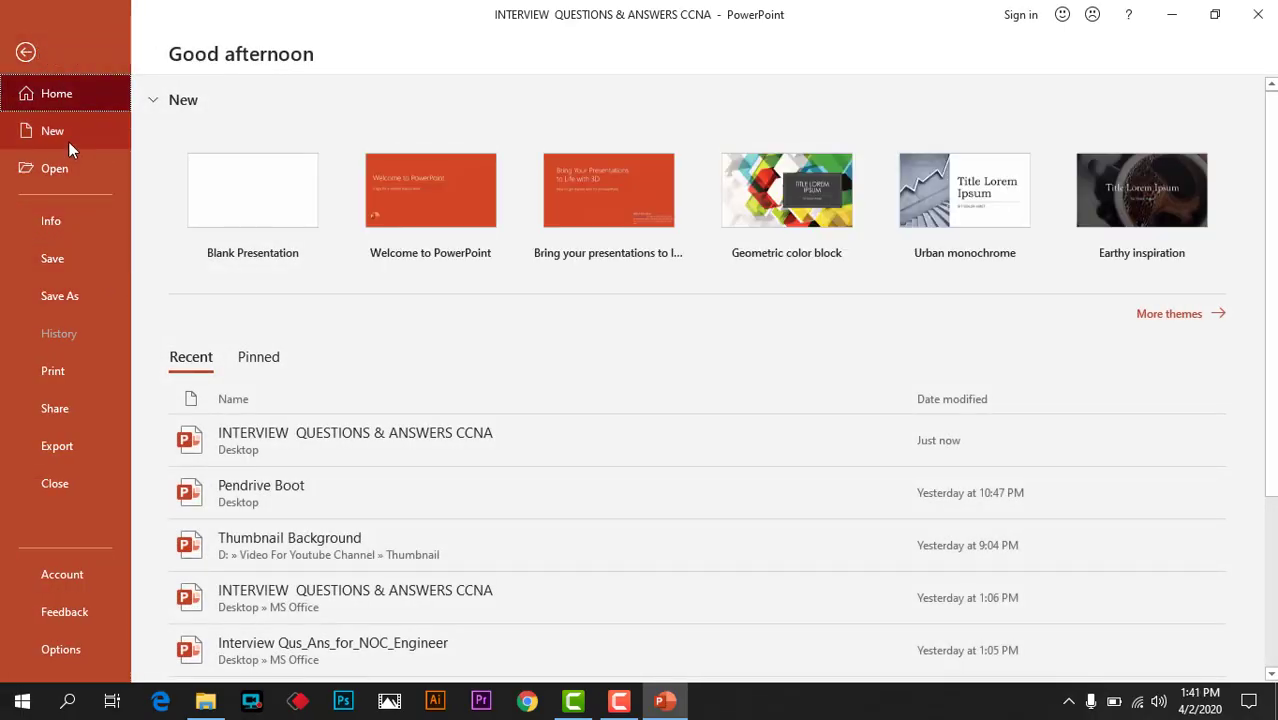
{"action": "left_click", "coordinate": [26, 52]}
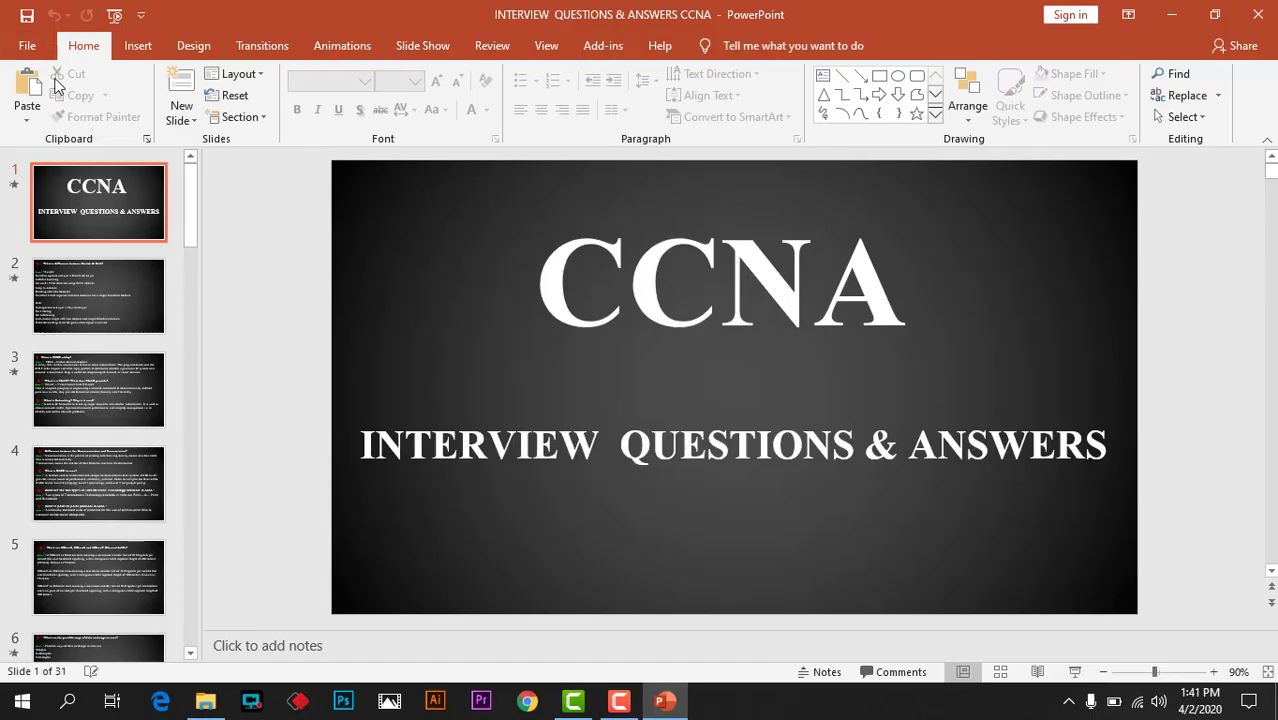
{"action": "left_click", "coordinate": [30, 48]}
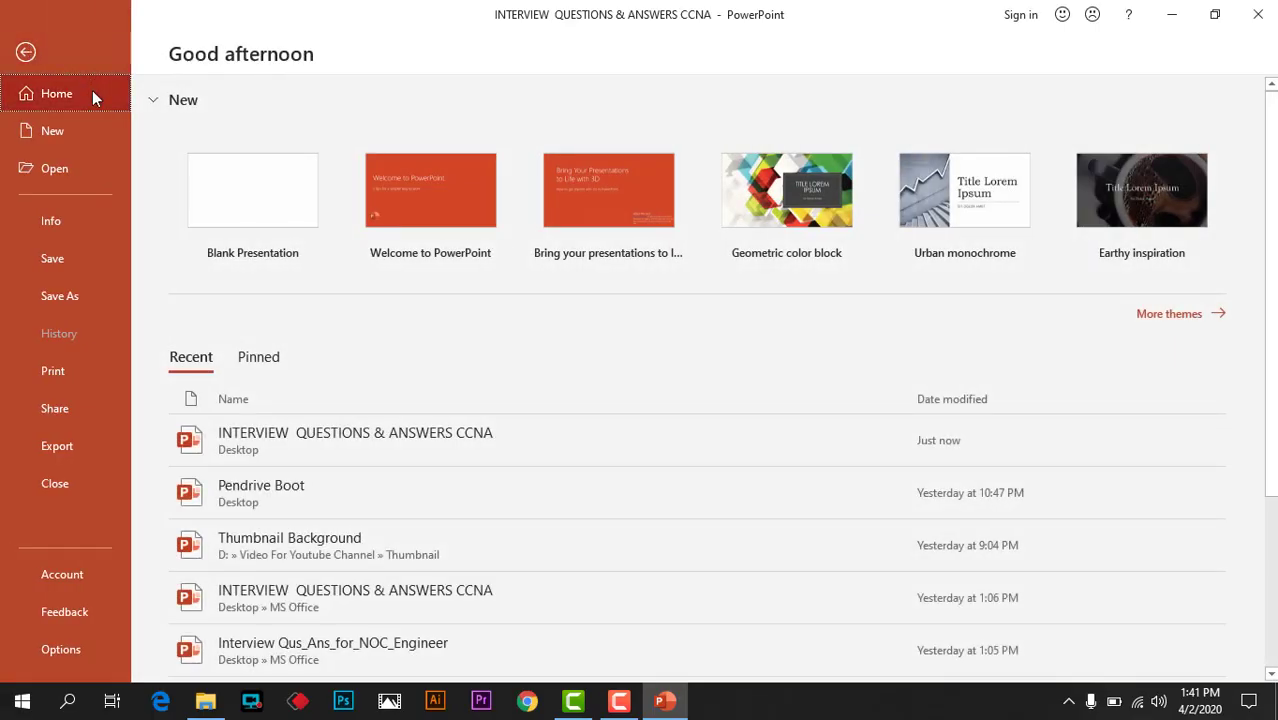
{"action": "left_click", "coordinate": [81, 228]}
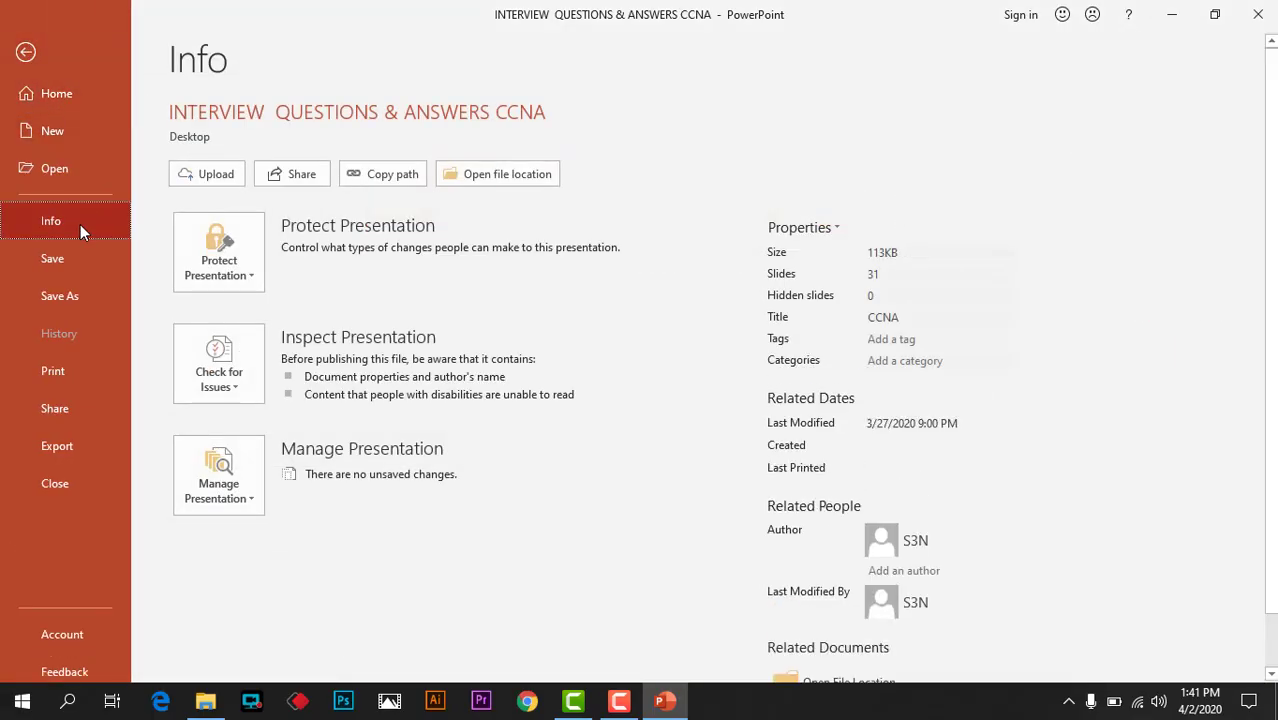
{"action": "left_click", "coordinate": [247, 281]}
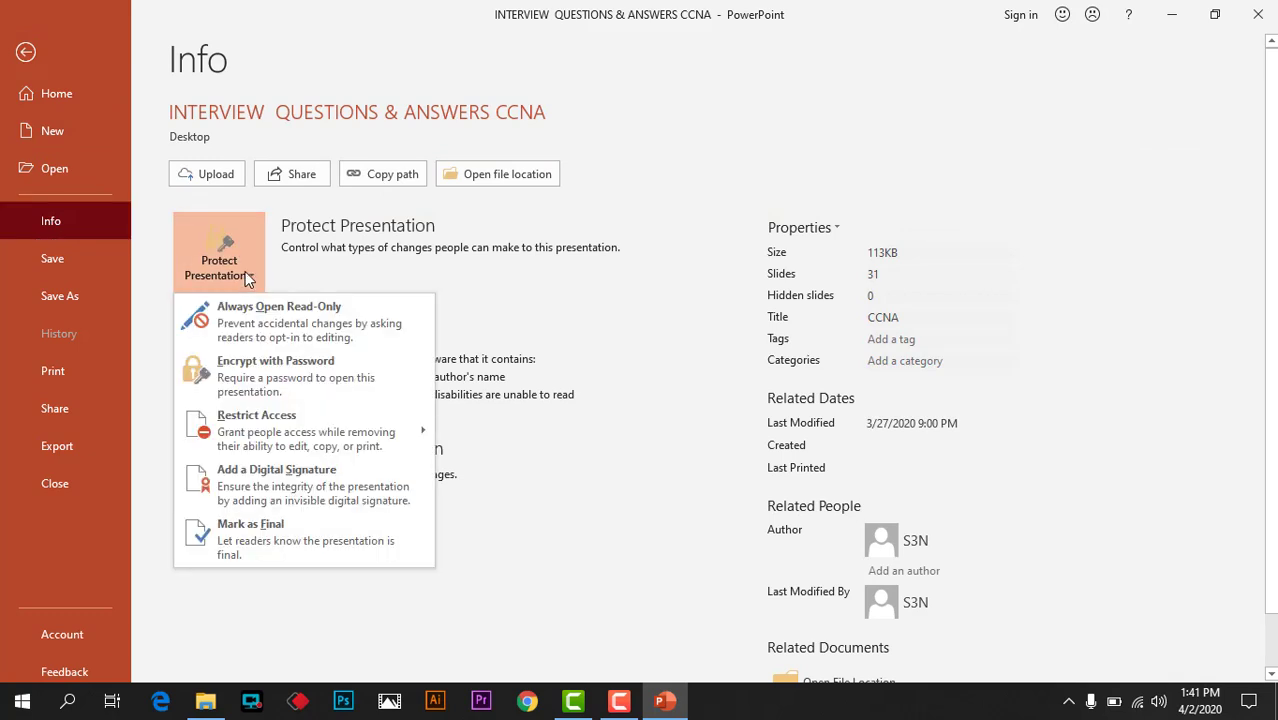
{"action": "left_click", "coordinate": [305, 388]}
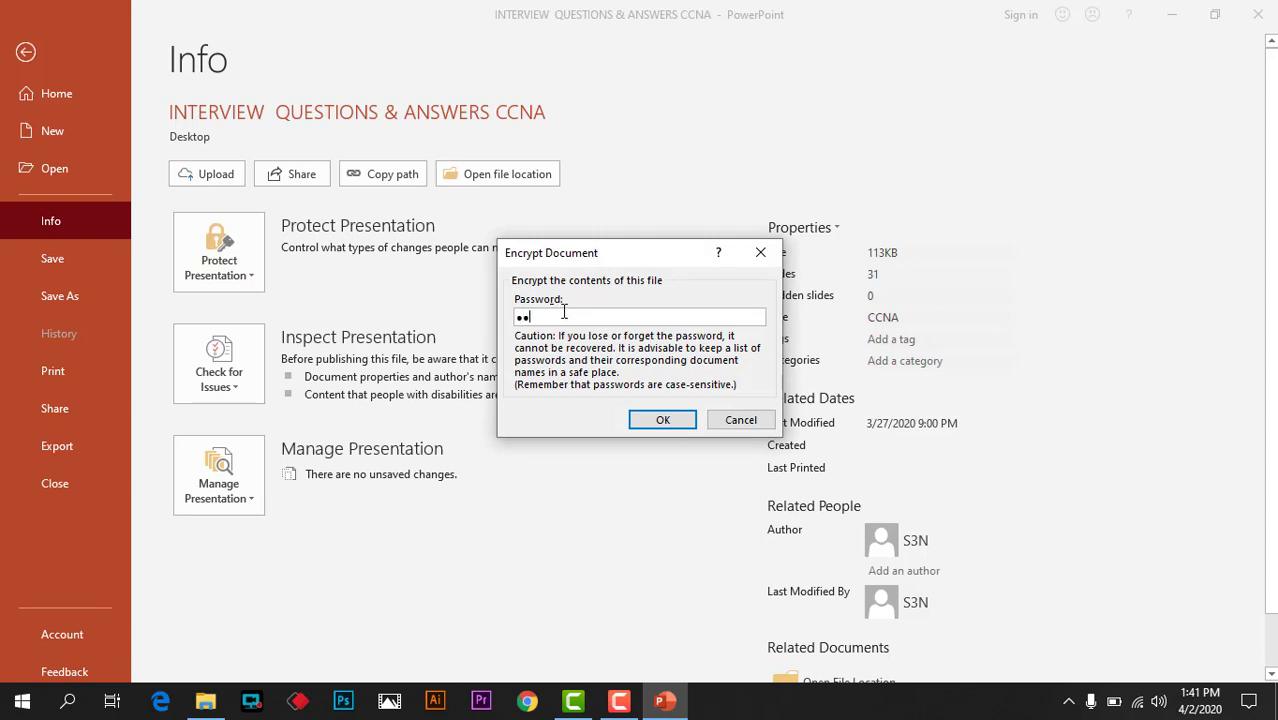
{"action": "left_click", "coordinate": [662, 420]}
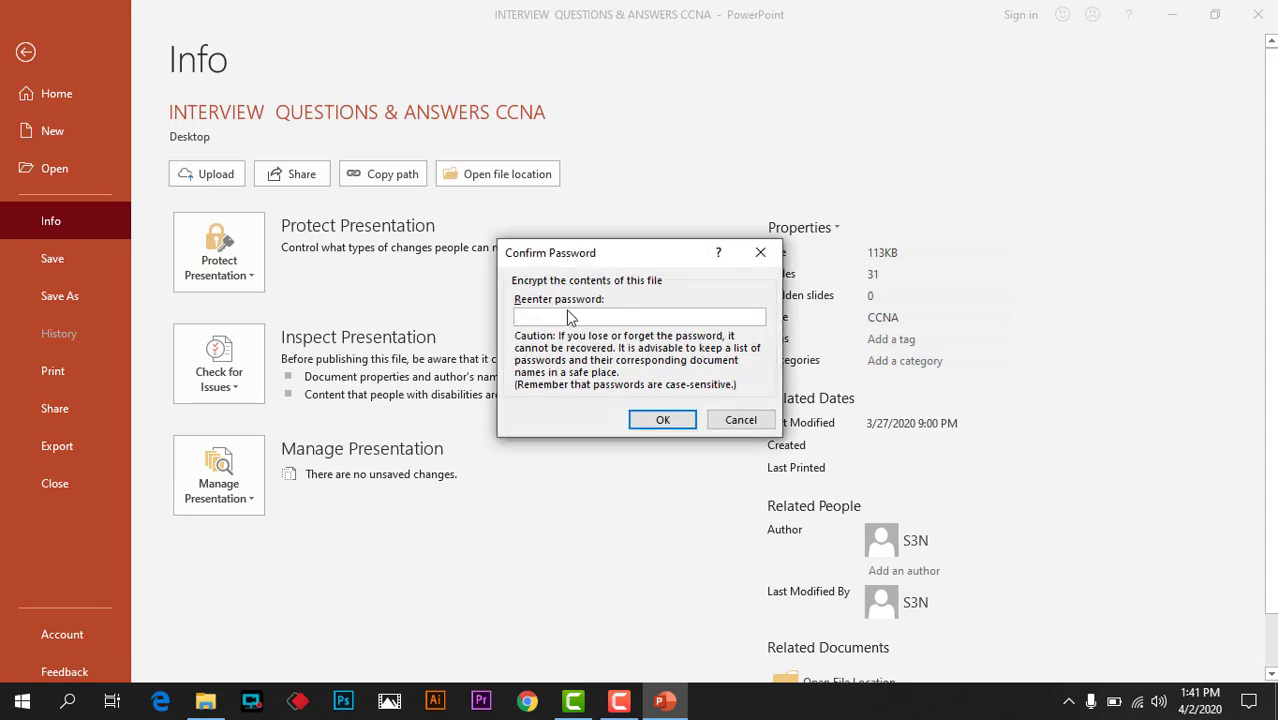
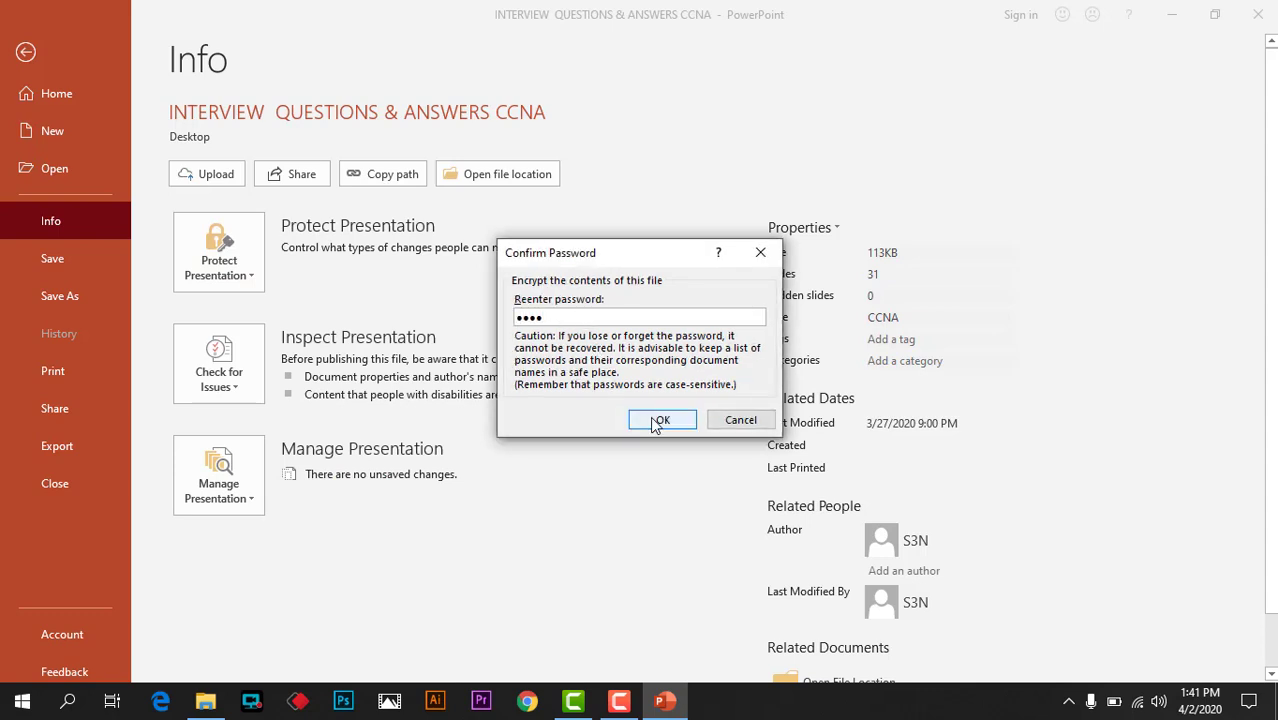
{"action": "left_click", "coordinate": [659, 420]}
{"action": "left_click", "coordinate": [44, 50]}
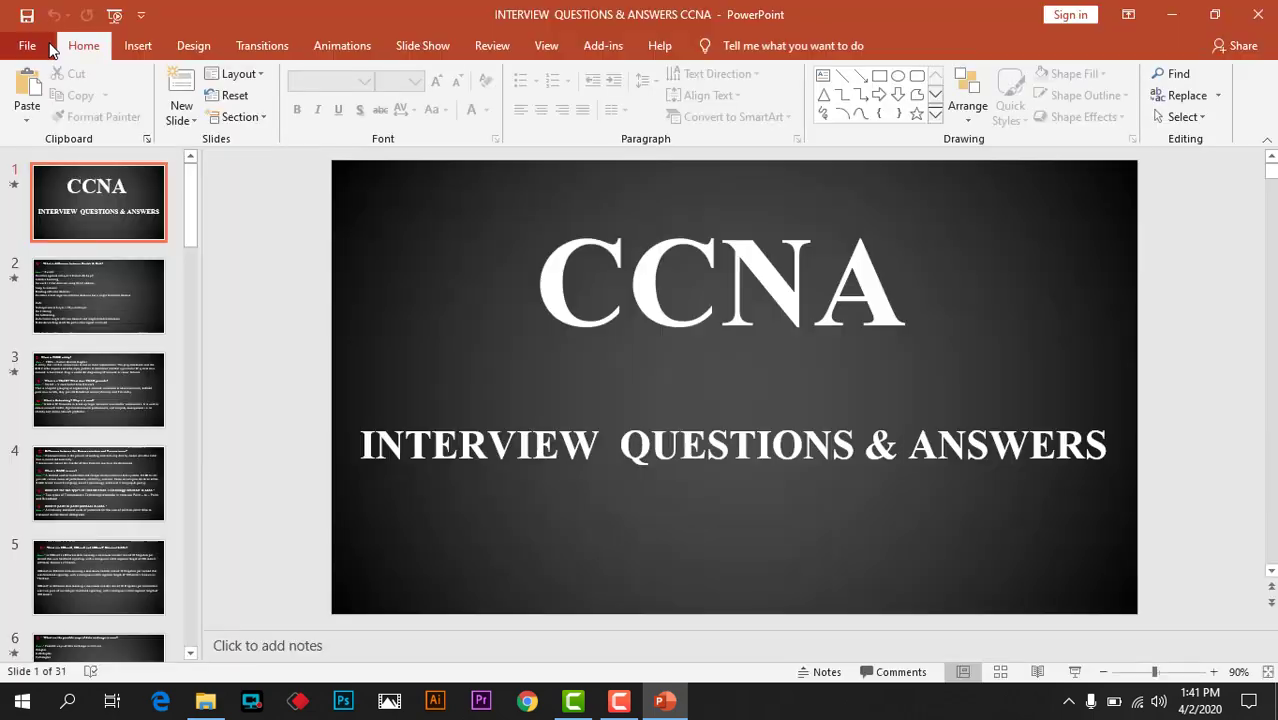
- Close PowerPoint, reopen the CCNA presentation with its password, then close it again
{"action": "left_click", "coordinate": [1262, 22]}
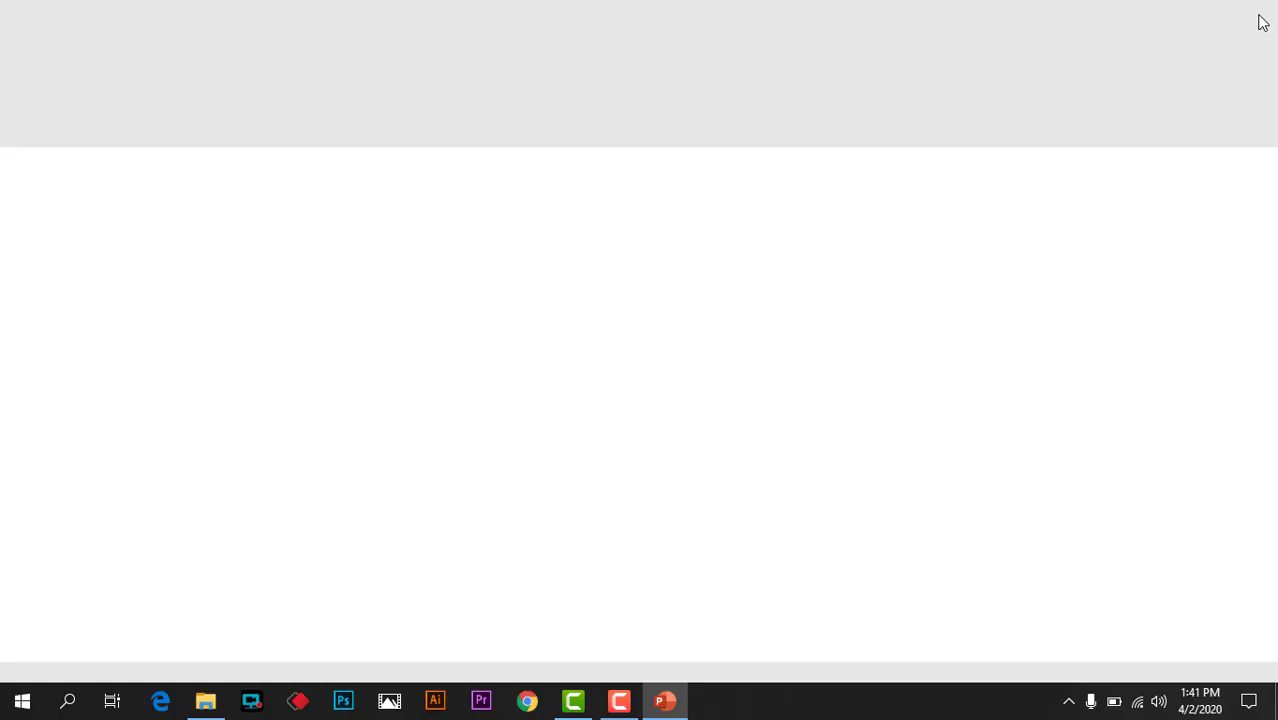
{"action": "double_click", "coordinate": [742, 138]}
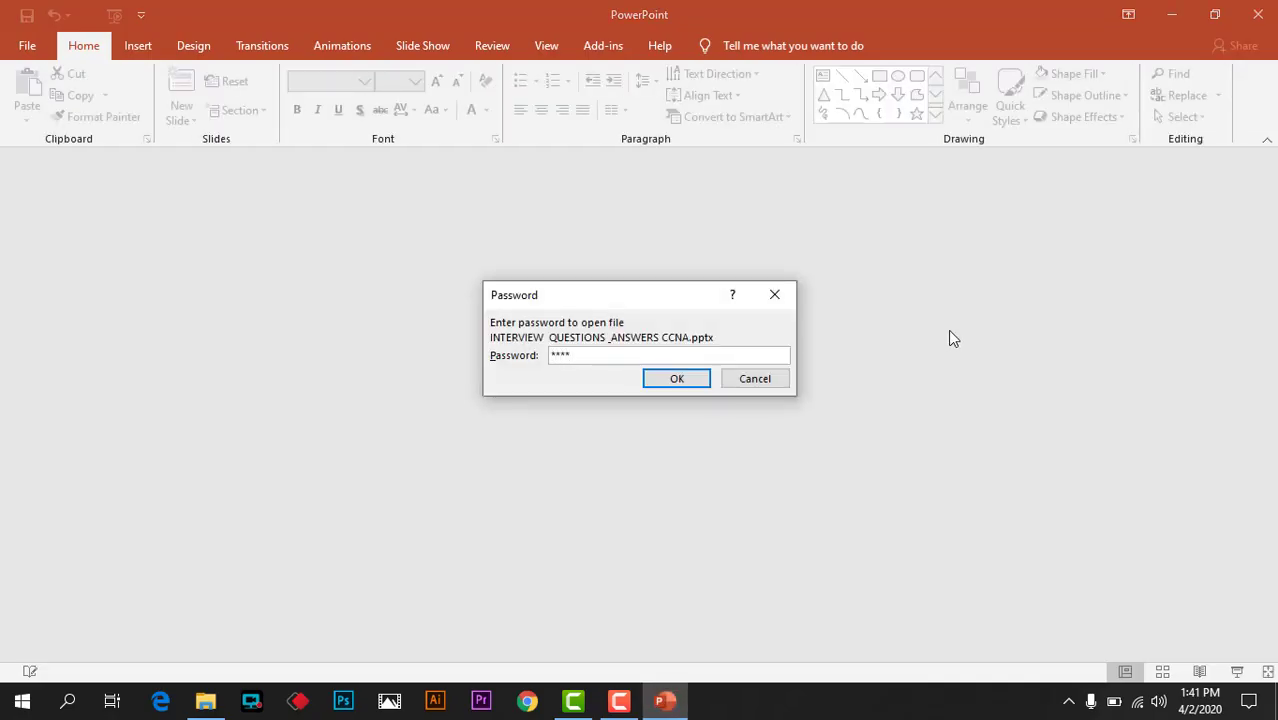
{"action": "left_click", "coordinate": [678, 381]}
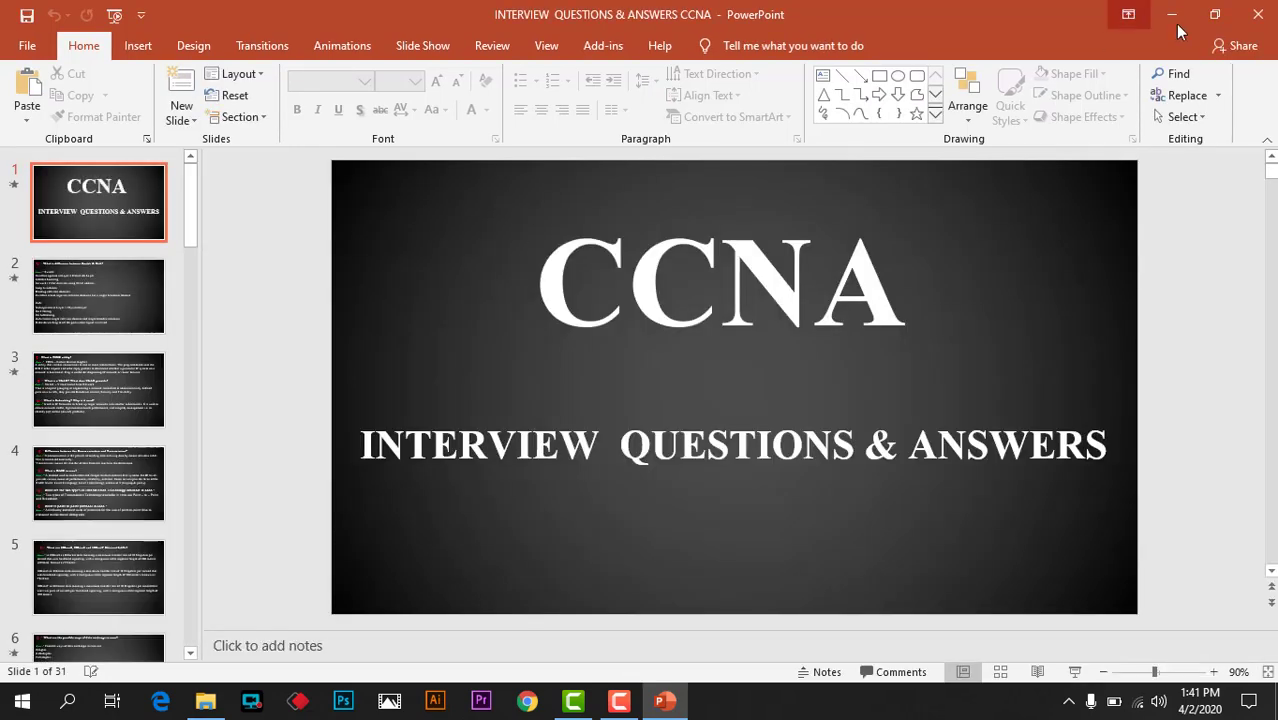
{"action": "left_click", "coordinate": [1261, 18]}
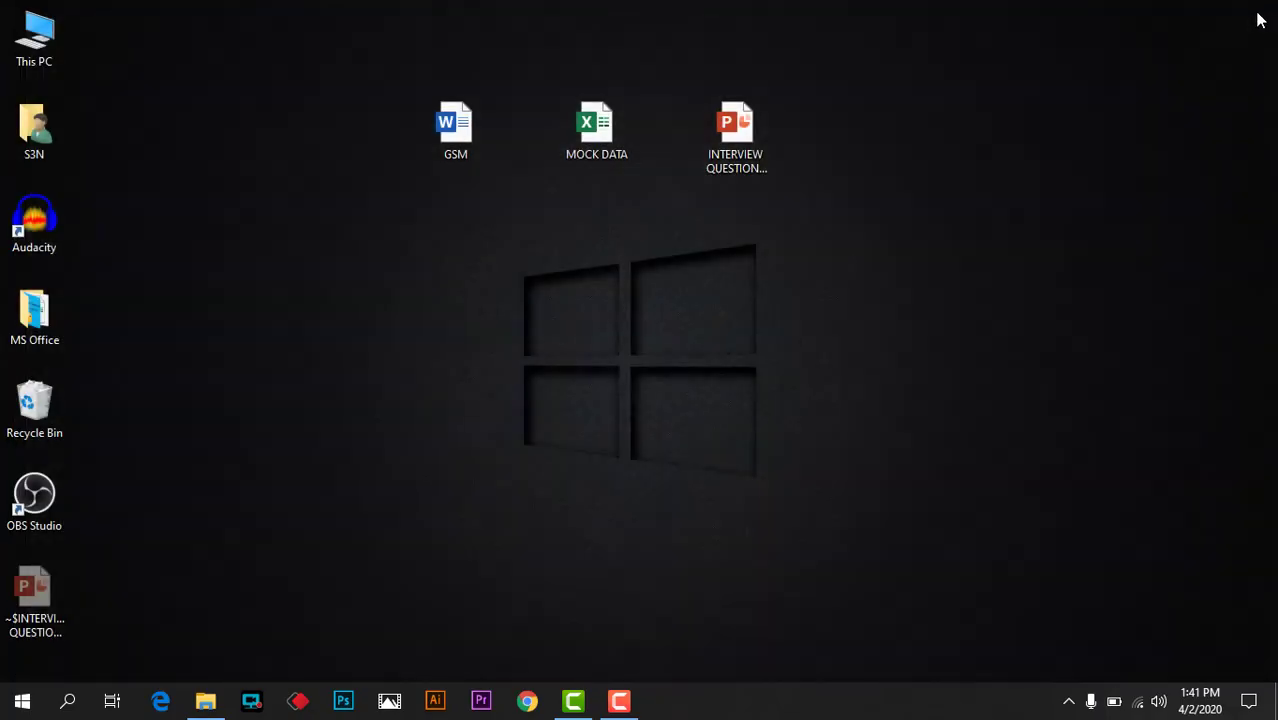
- Open the GSM document by entering its password
{"action": "double_click", "coordinate": [456, 138]}
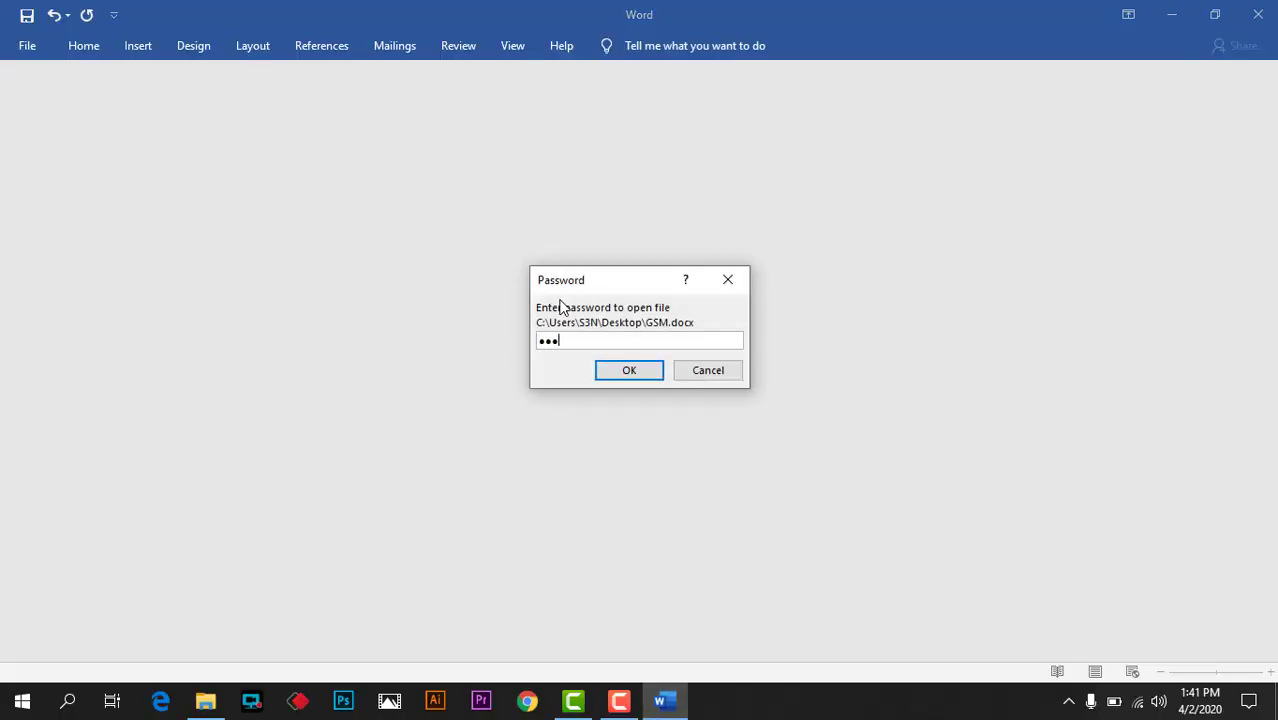
{"action": "type", "text": "4"}
{"action": "left_click", "coordinate": [625, 368]}
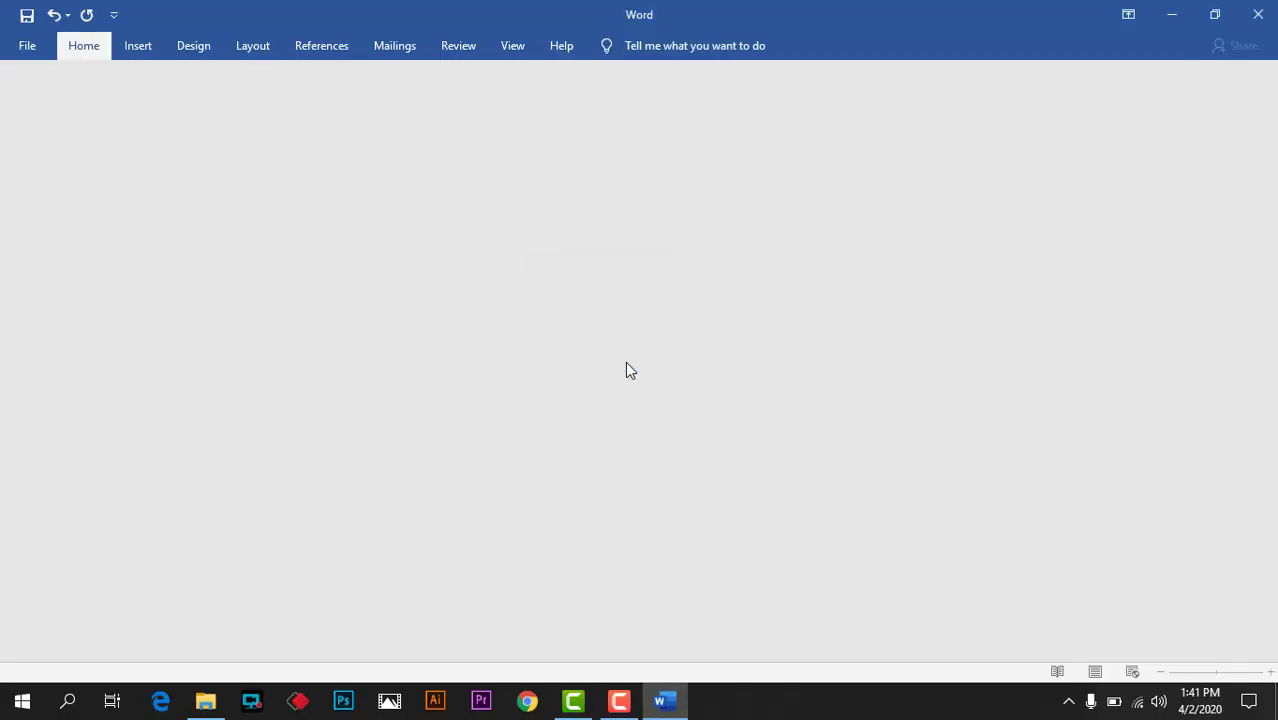
- Clear the GSM document's encryption password so it opens without one
{"action": "left_click", "coordinate": [28, 46]}
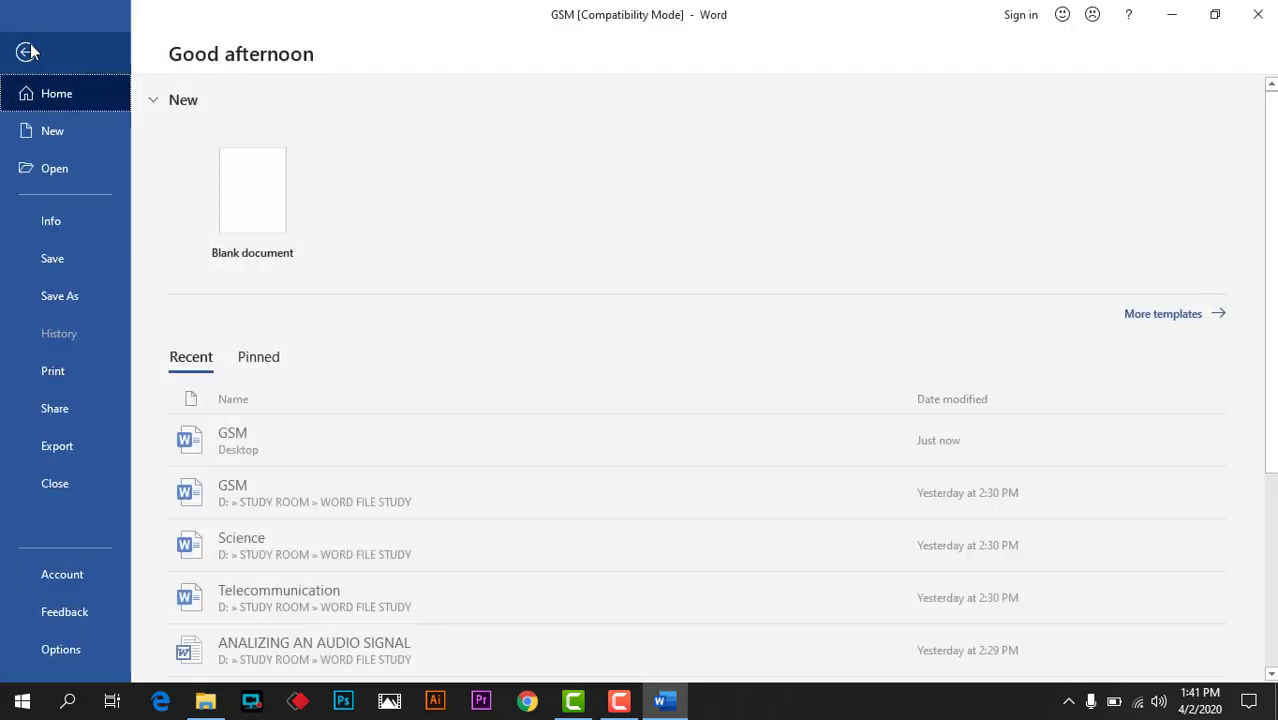
{"action": "left_click", "coordinate": [74, 224]}
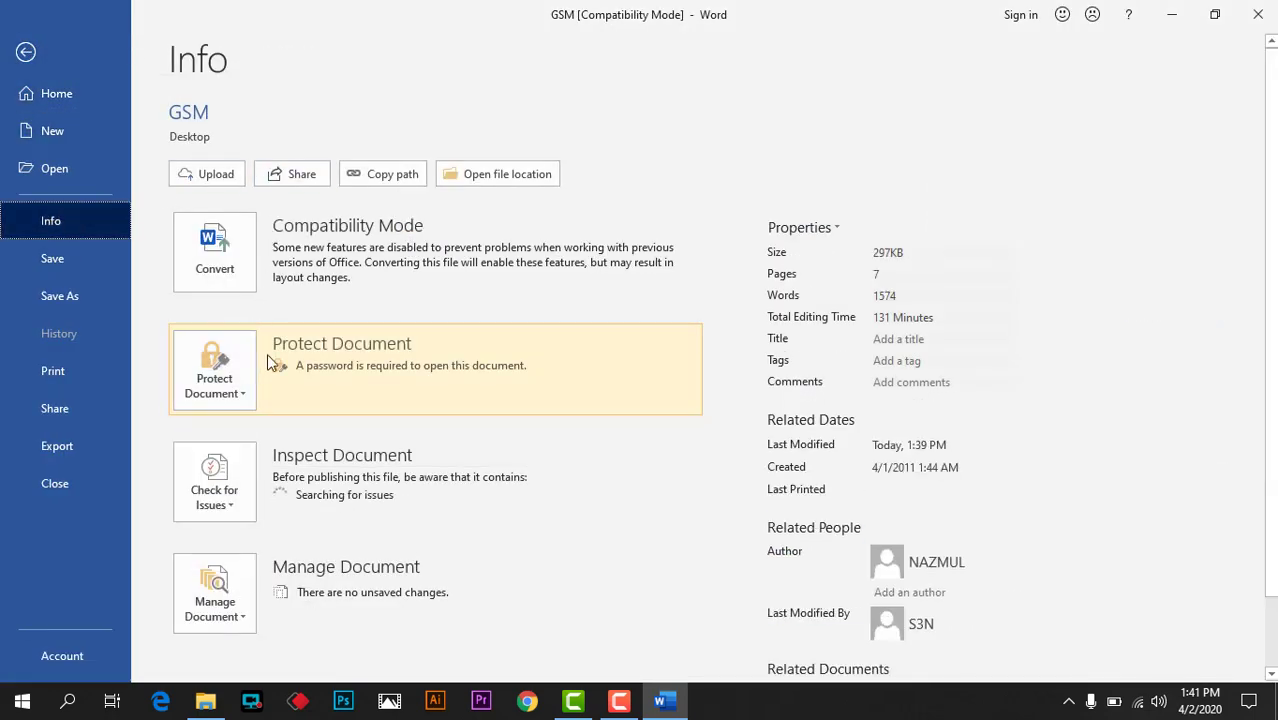
{"action": "left_click", "coordinate": [242, 383]}
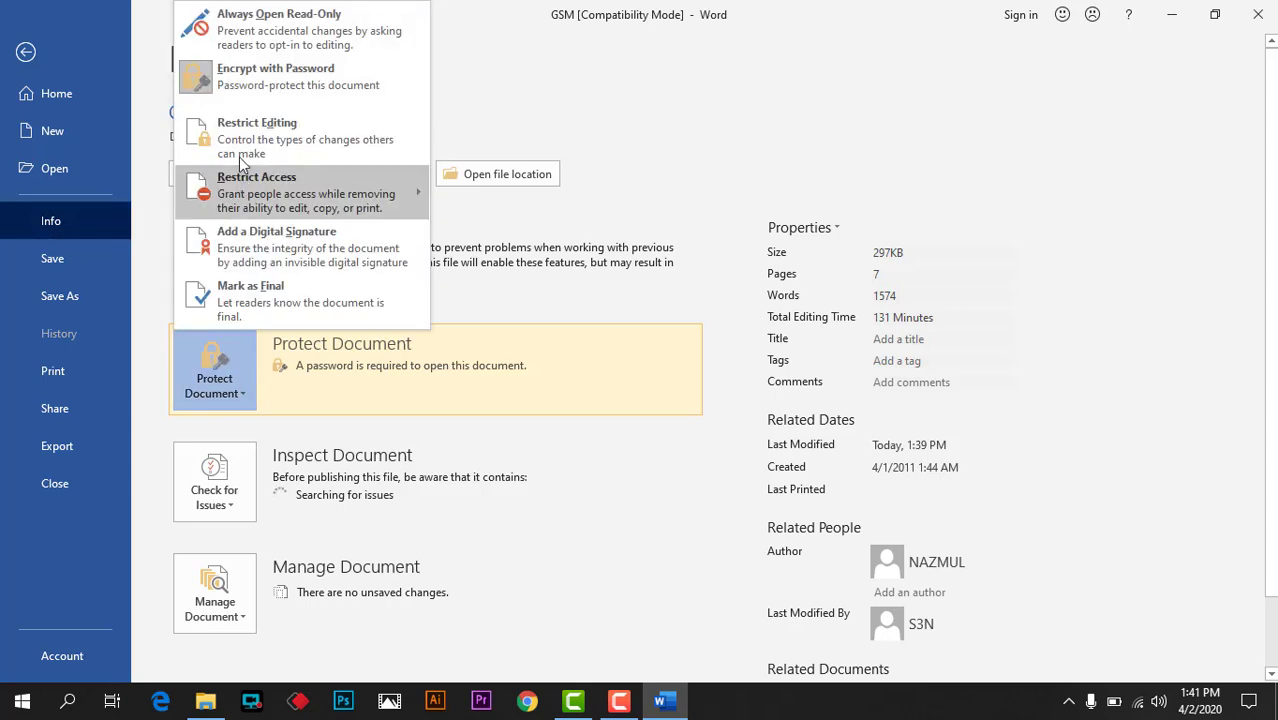
{"action": "left_click", "coordinate": [311, 82]}
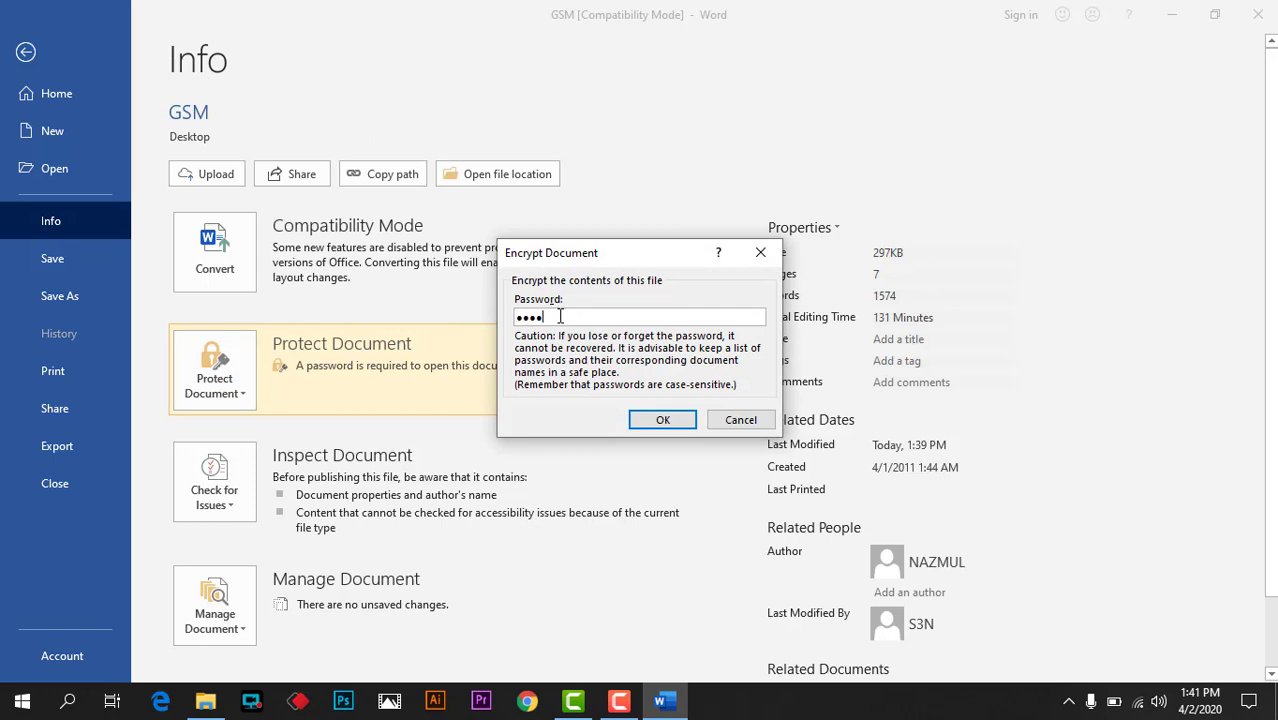
{"action": "left_click_drag", "start_coordinate": [560, 316], "coordinate": [484, 326]}
{"action": "key", "text": "BackSpace"}
{"action": "left_click", "coordinate": [655, 420]}
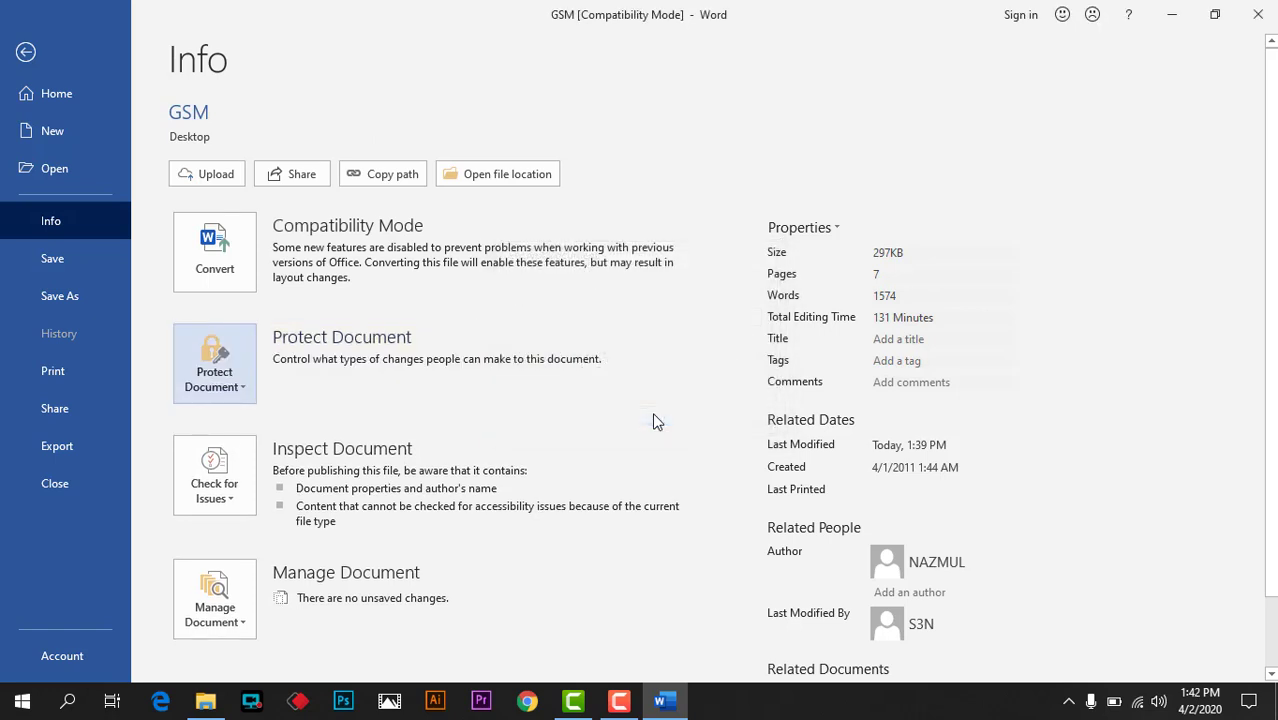
- Save the GSM document and close Word
{"action": "left_click", "coordinate": [27, 54]}
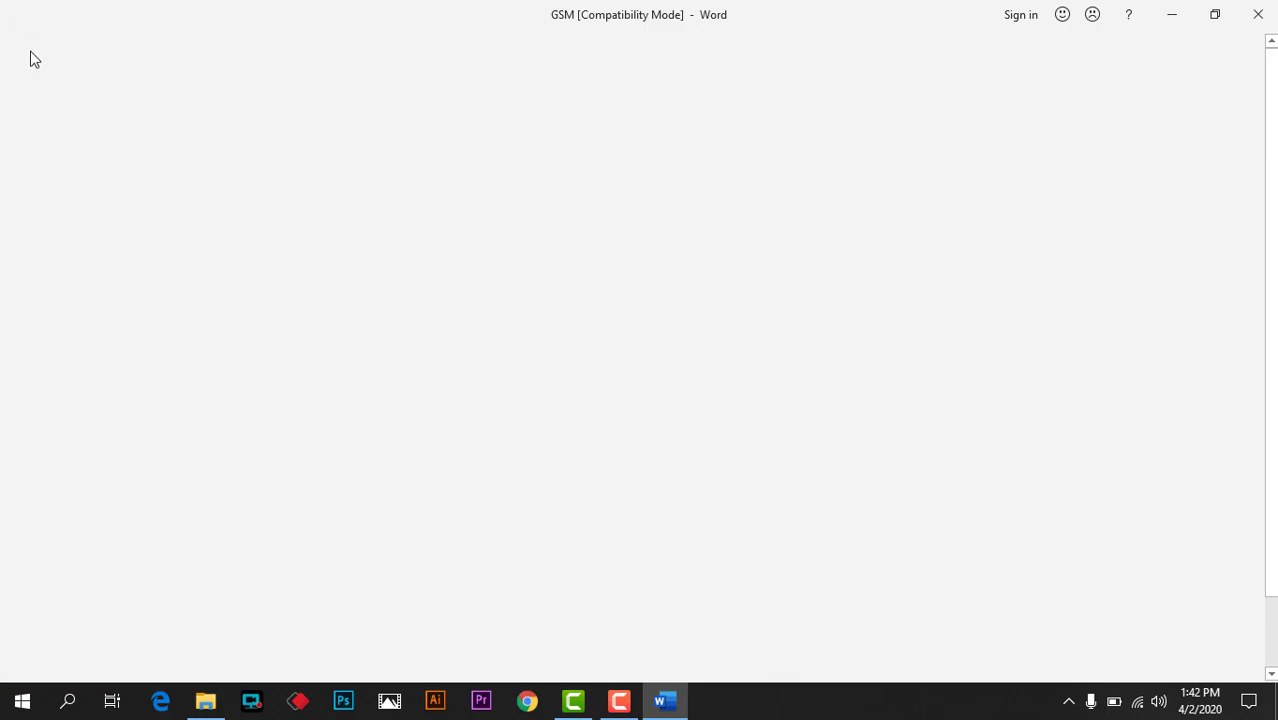
{"action": "left_click", "coordinate": [27, 16]}
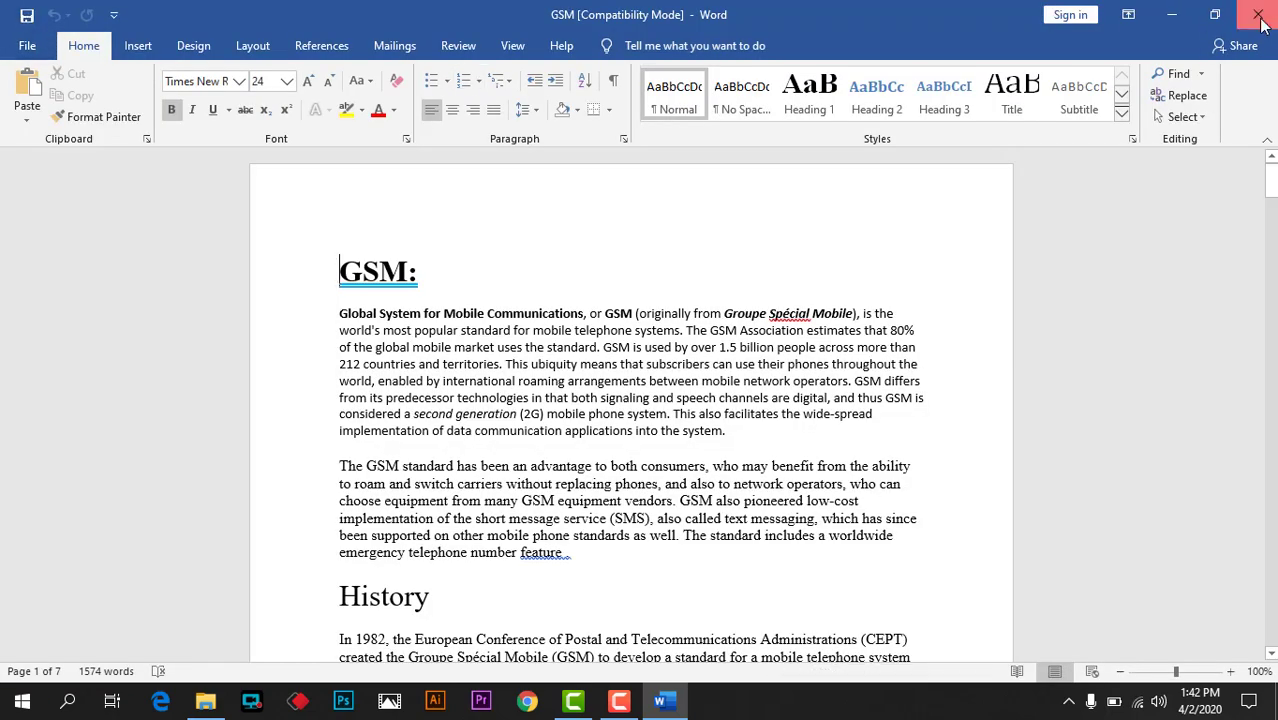
{"action": "left_click", "coordinate": [1266, 12]}
- Open the MOCK DATA workbook by entering its password
{"action": "double_click", "coordinate": [464, 132]}
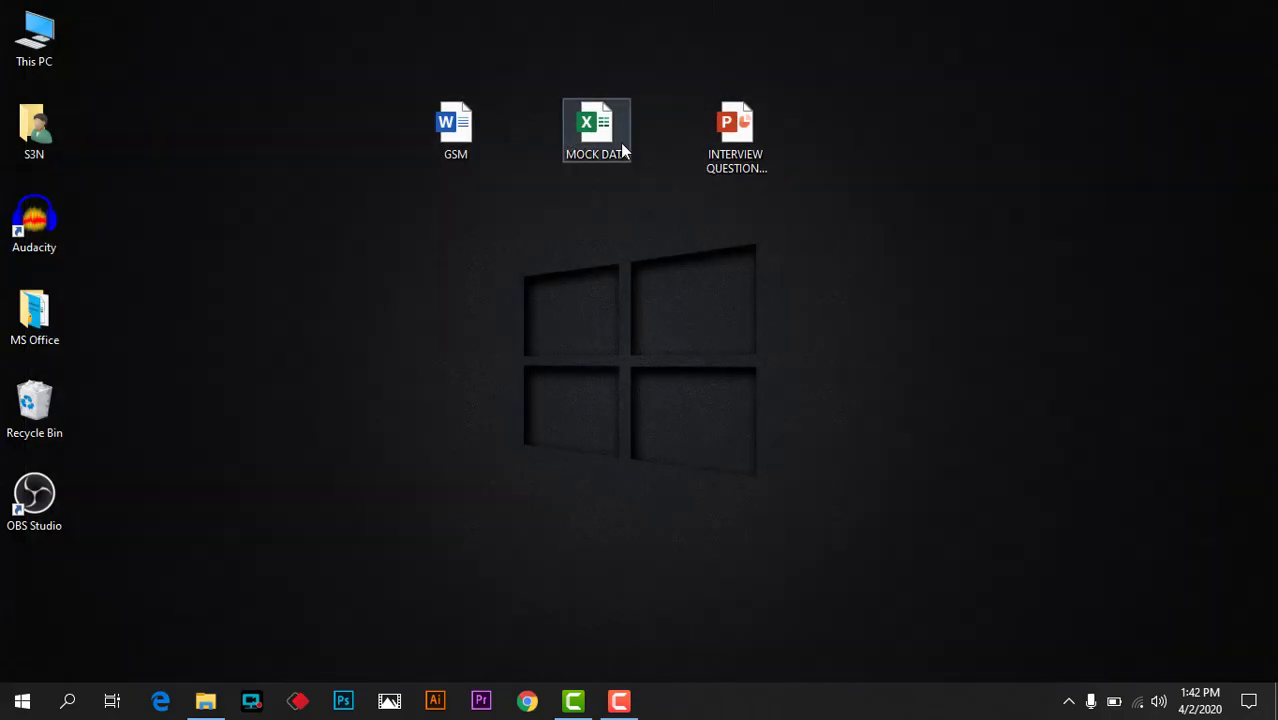
{"action": "double_click", "coordinate": [622, 148]}
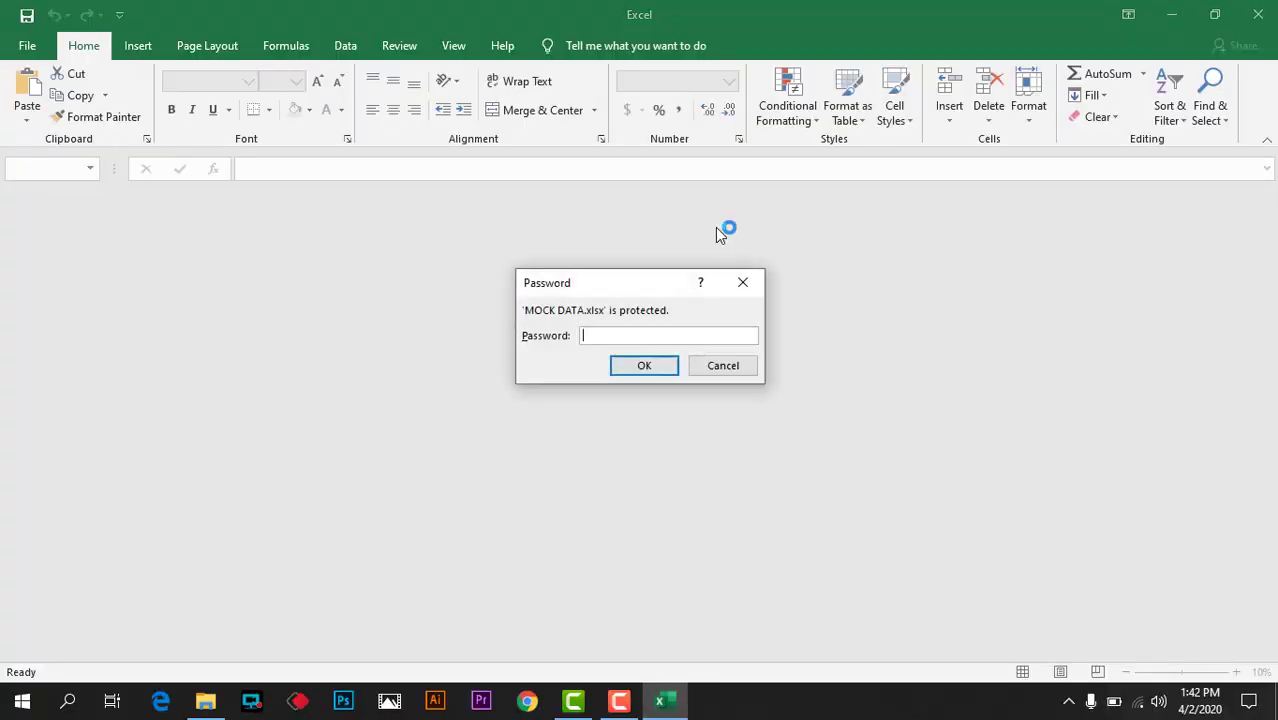
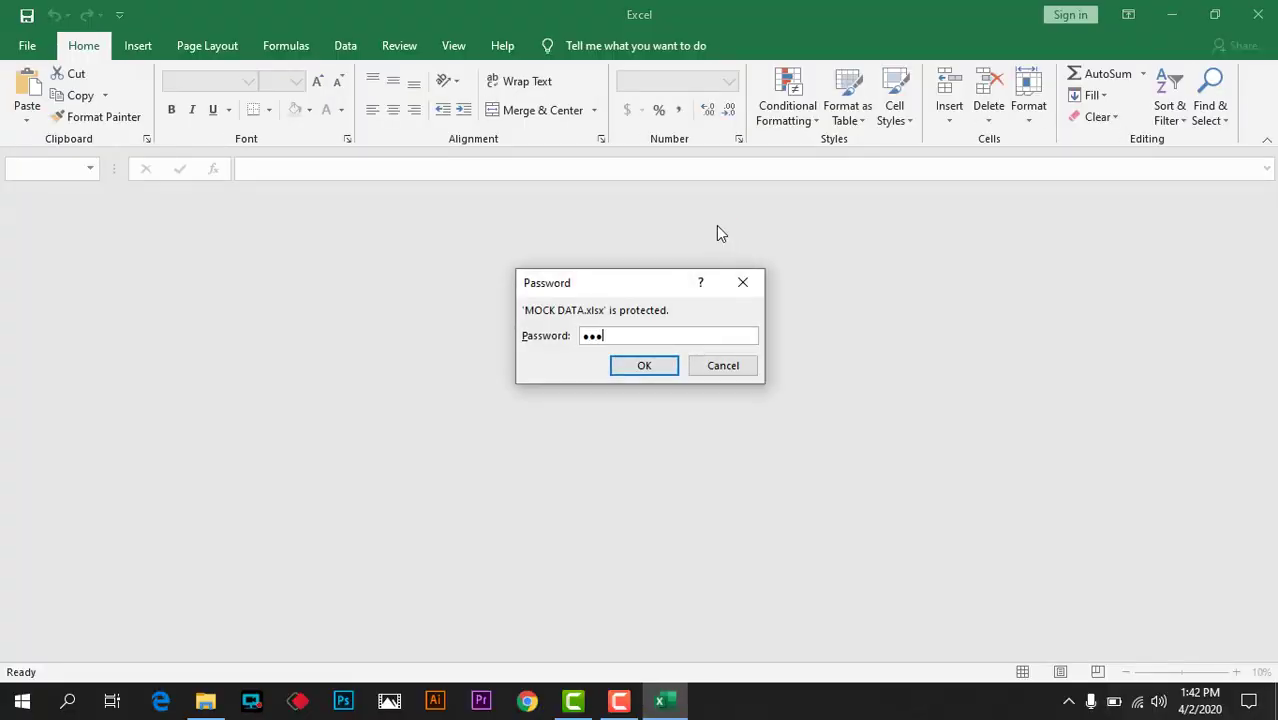
{"action": "left_click", "coordinate": [644, 365]}
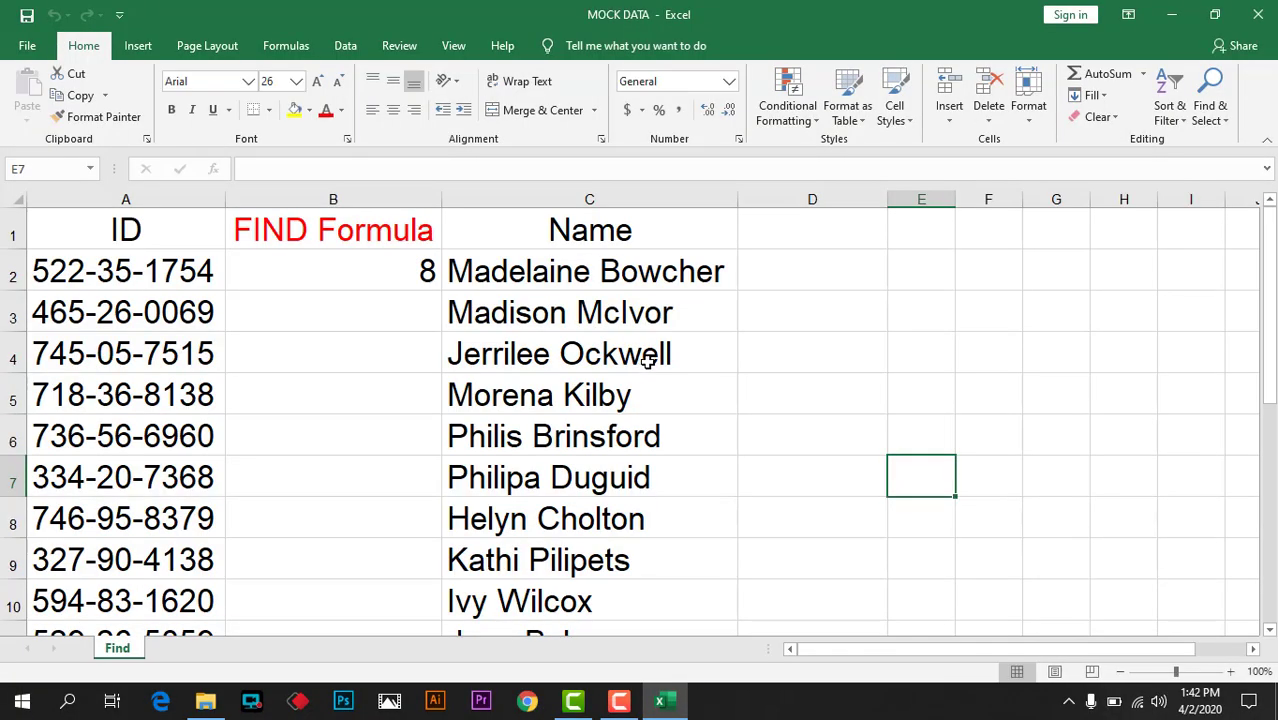
- Clear the MOCK DATA encryption password in Protect Workbook
{"action": "left_click", "coordinate": [27, 45]}
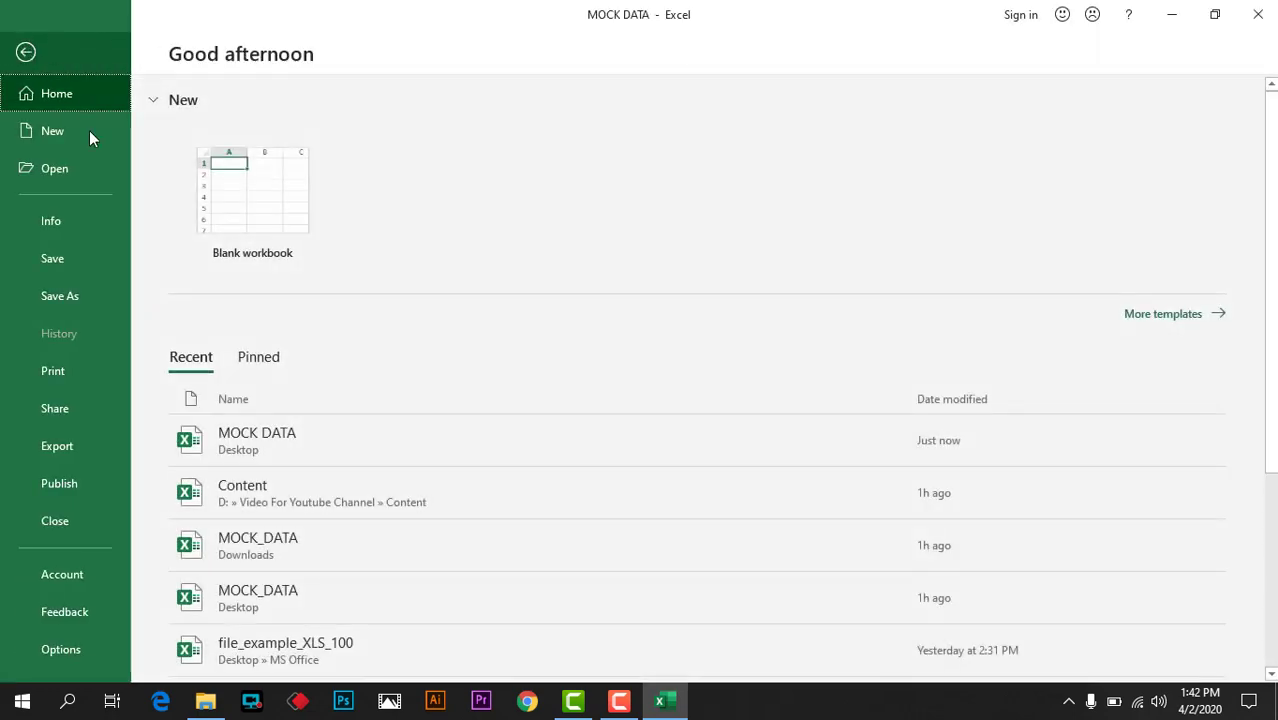
{"action": "left_click", "coordinate": [74, 223]}
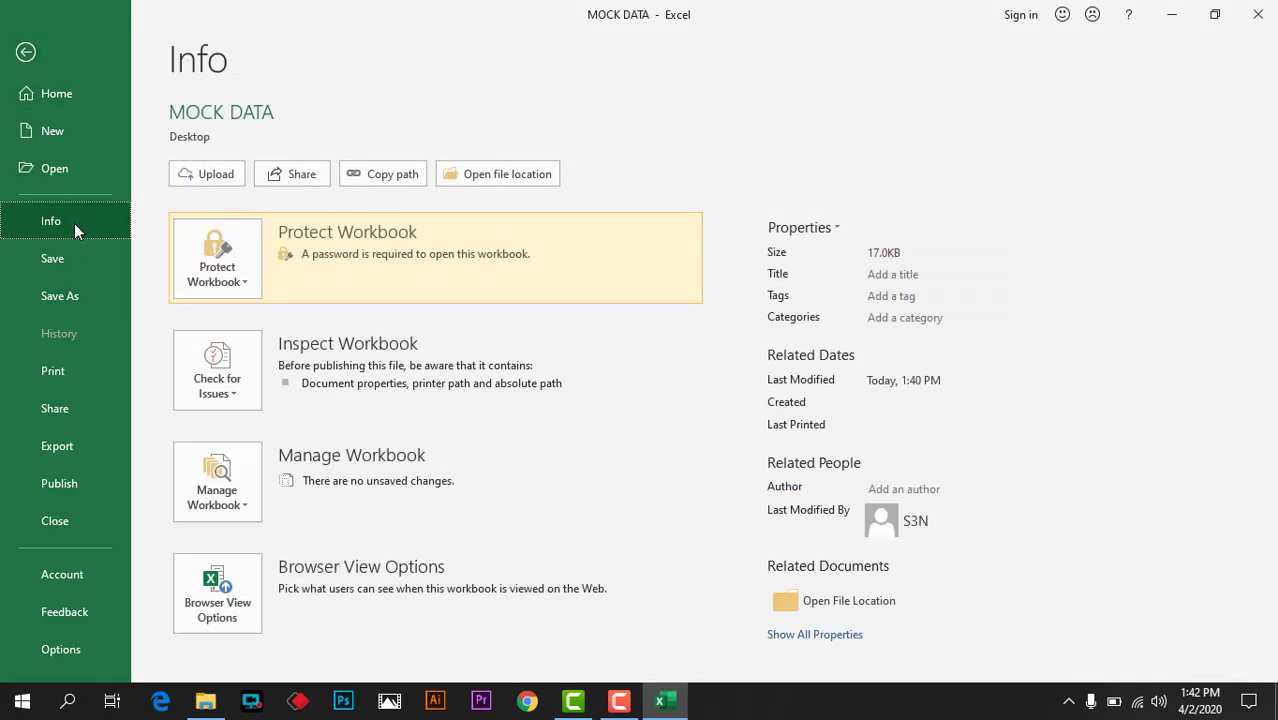
{"action": "left_click", "coordinate": [233, 275]}
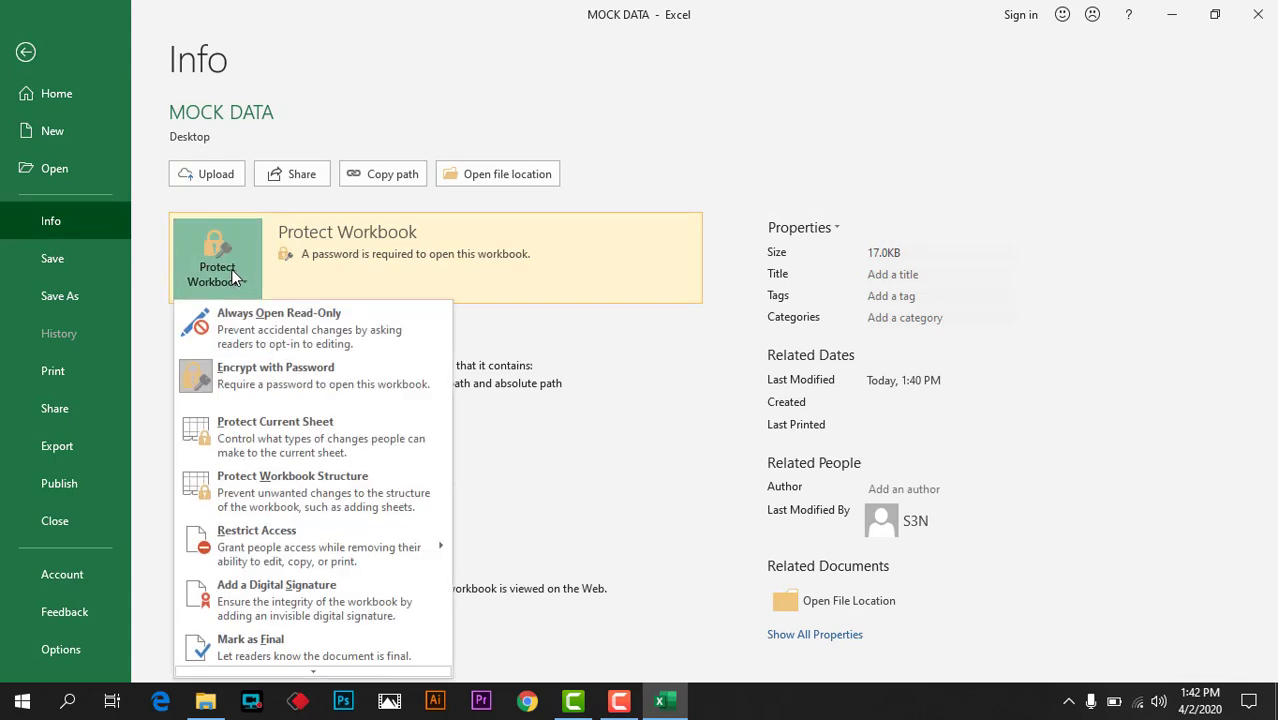
{"action": "left_click", "coordinate": [295, 380]}
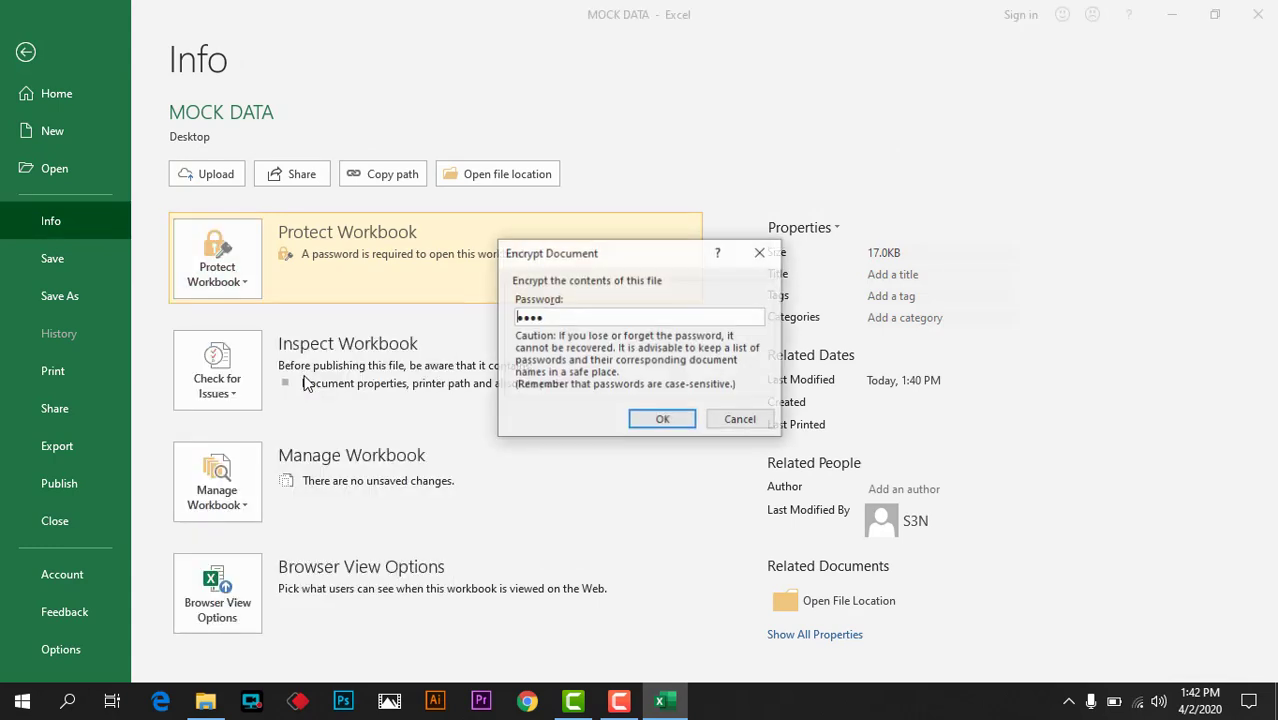
{"action": "double_click", "coordinate": [589, 317]}
{"action": "key", "text": "BackSpace"}
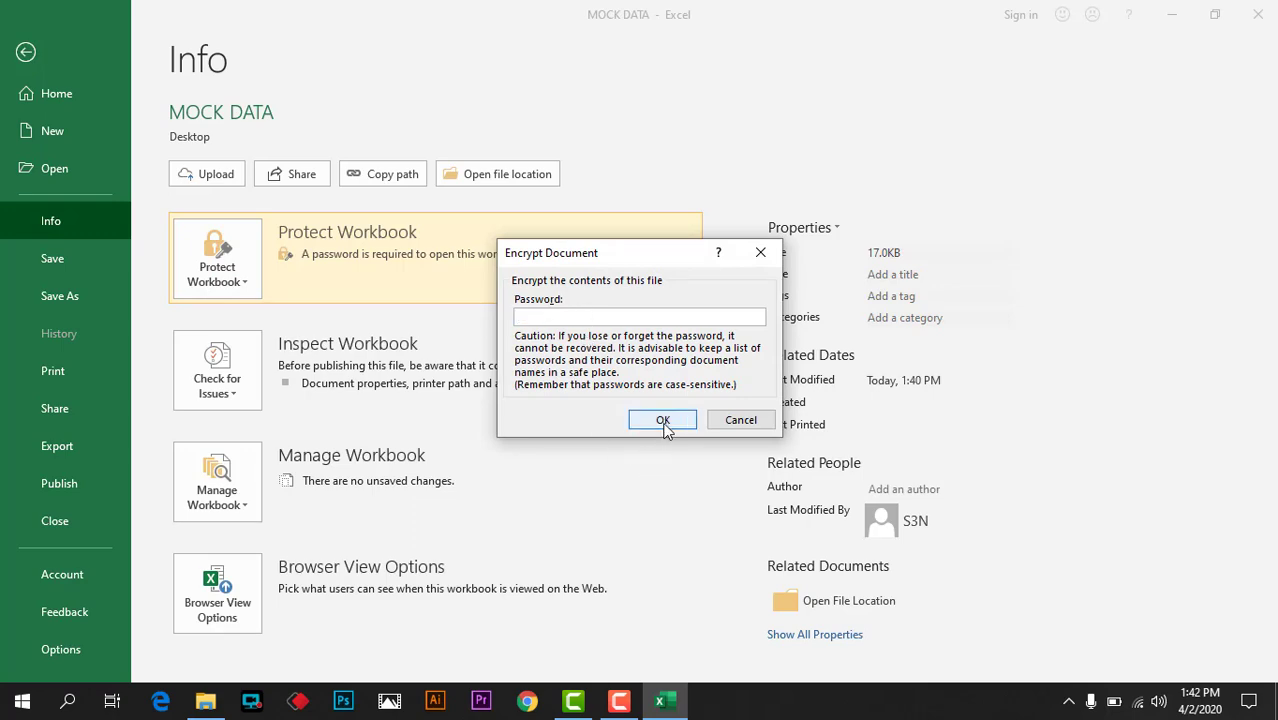
{"action": "left_click", "coordinate": [663, 421]}
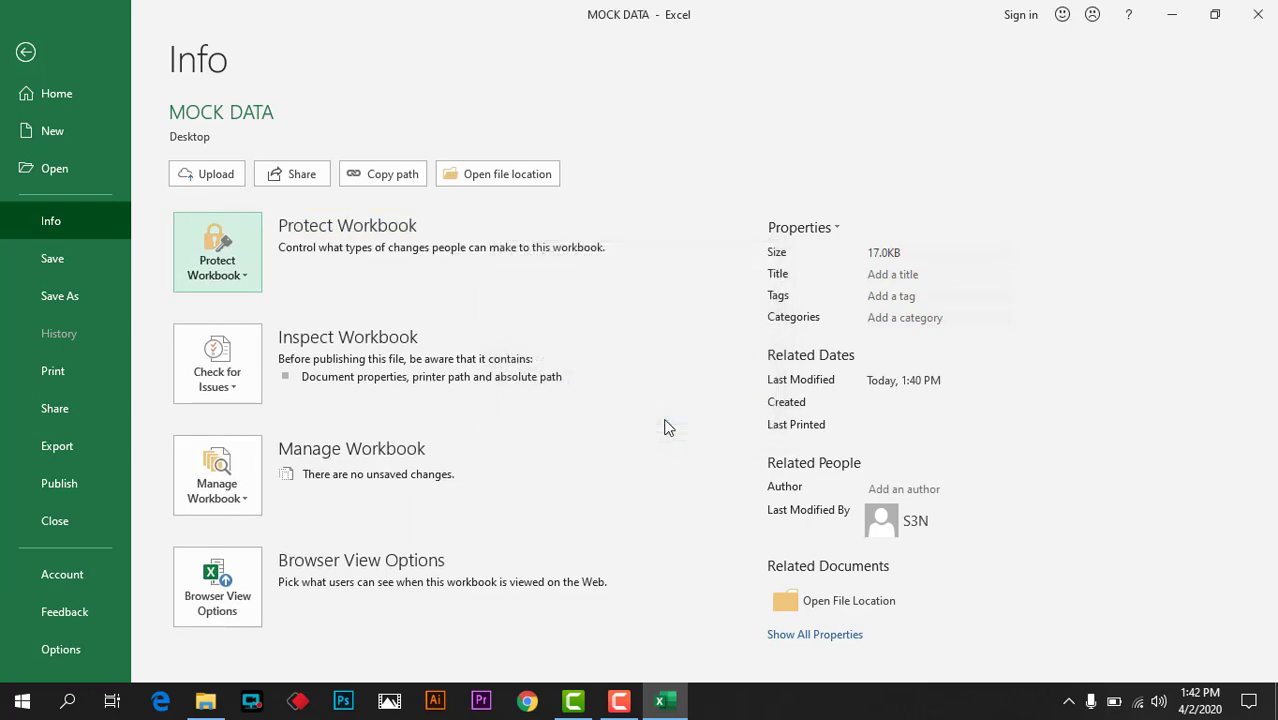
- Close Excel, reopen MOCK DATA to confirm no password is asked, then close it
{"action": "left_click", "coordinate": [25, 52]}
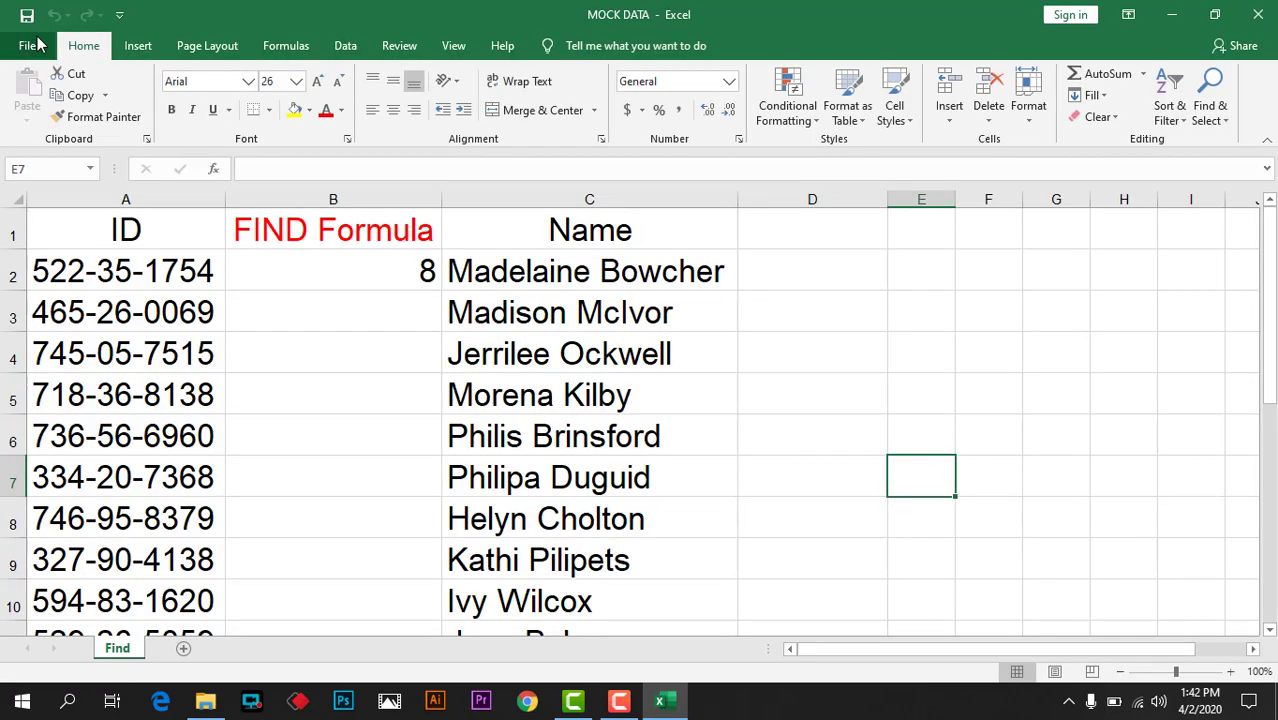
{"action": "left_click", "coordinate": [1257, 15]}
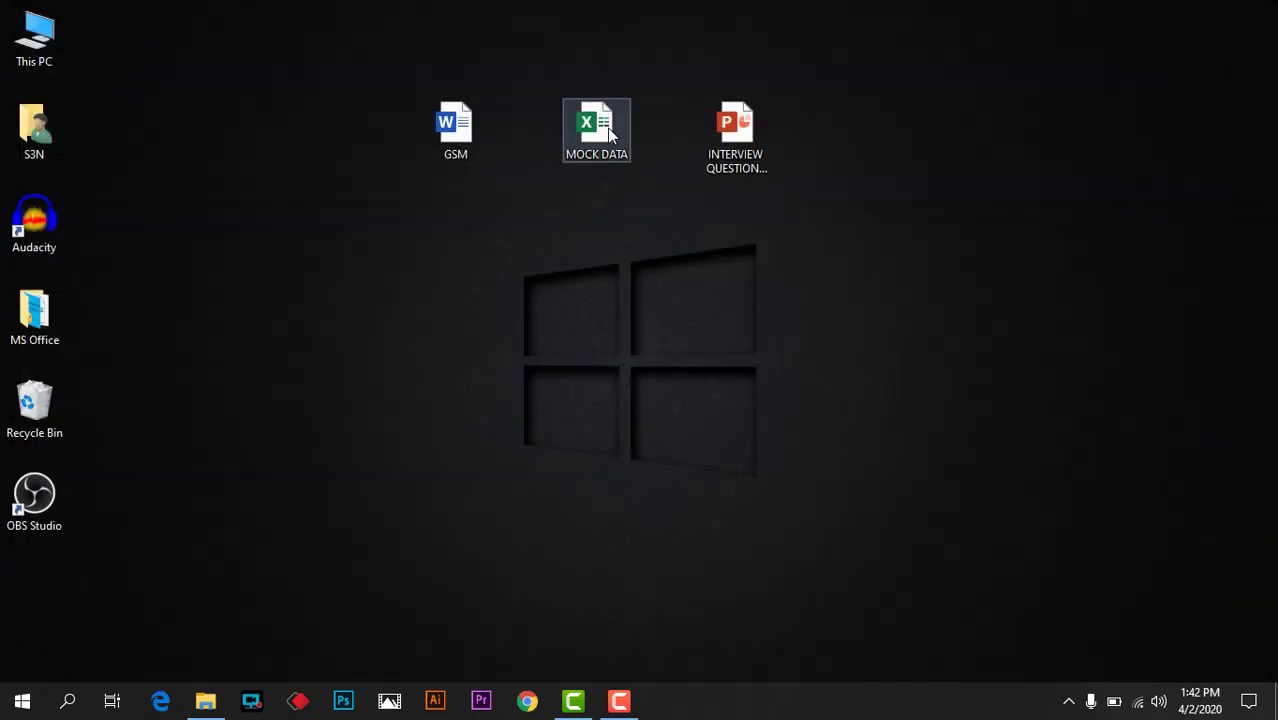
{"action": "double_click", "coordinate": [612, 130]}
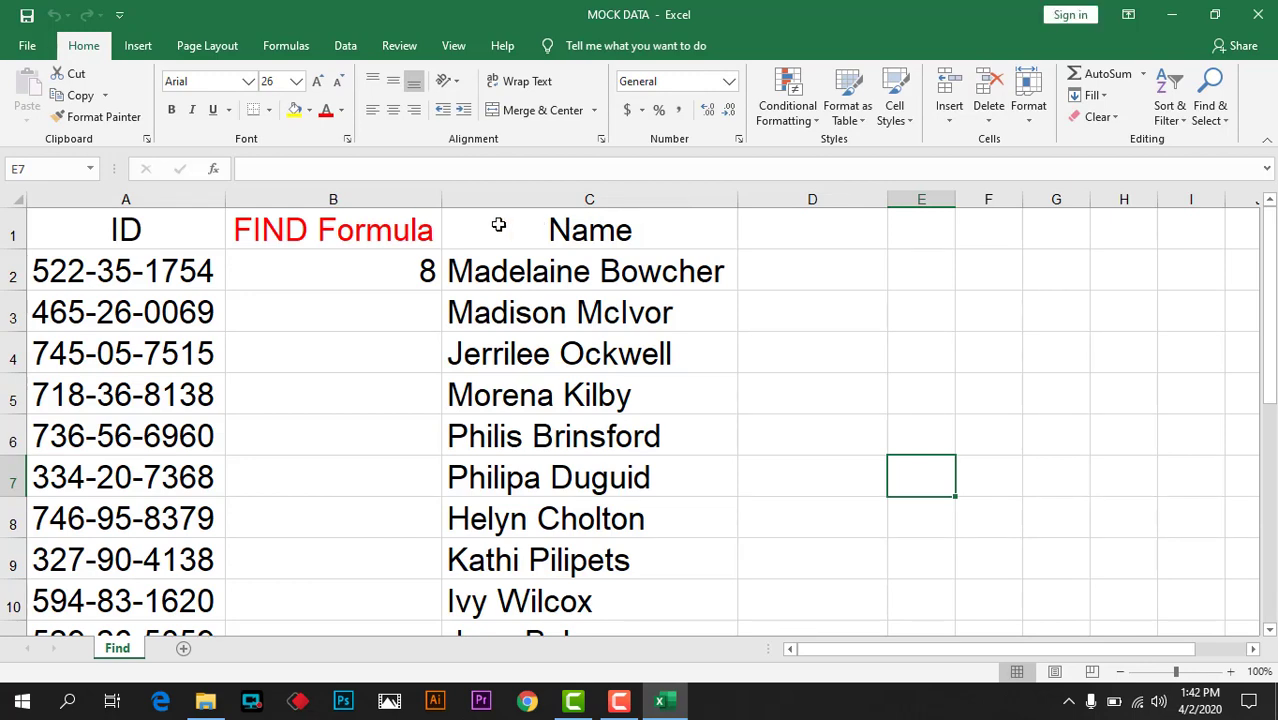
{"action": "left_click", "coordinate": [1262, 20]}
- Open the CCNA presentation with its password and clear its encryption password
{"action": "double_click", "coordinate": [740, 128]}
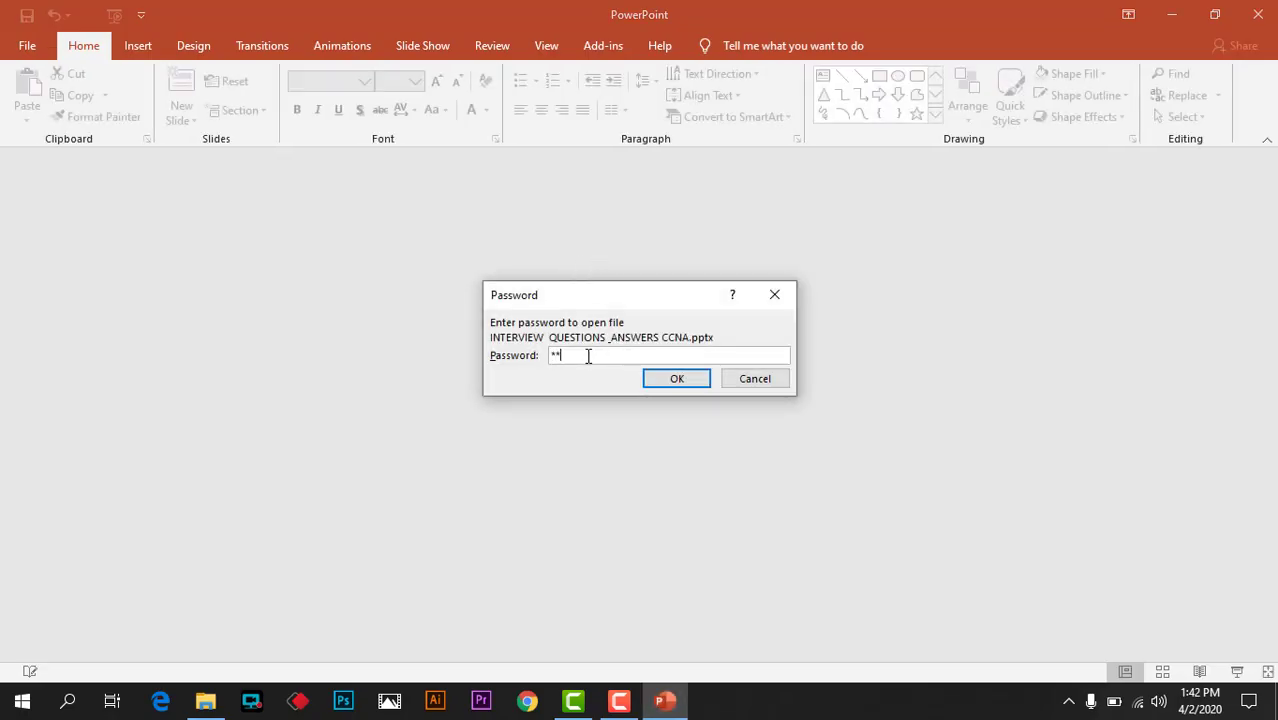
{"action": "left_click", "coordinate": [680, 385]}
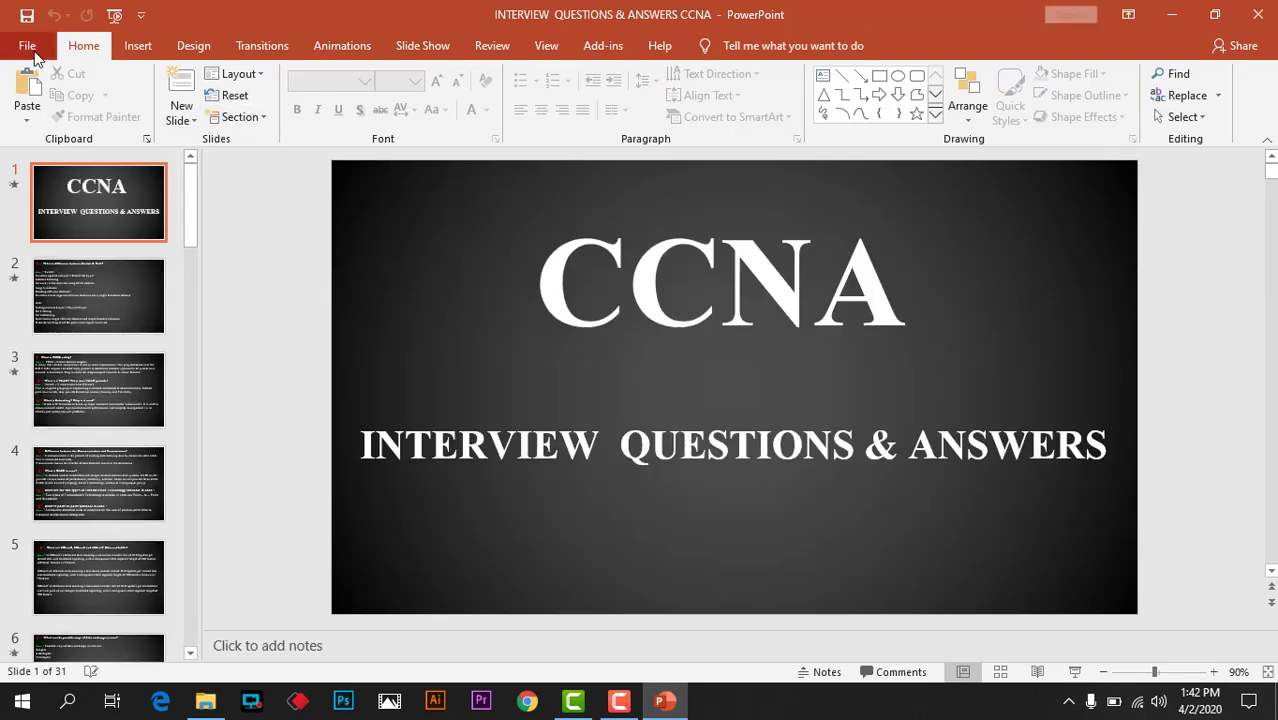
{"action": "left_click", "coordinate": [27, 45]}
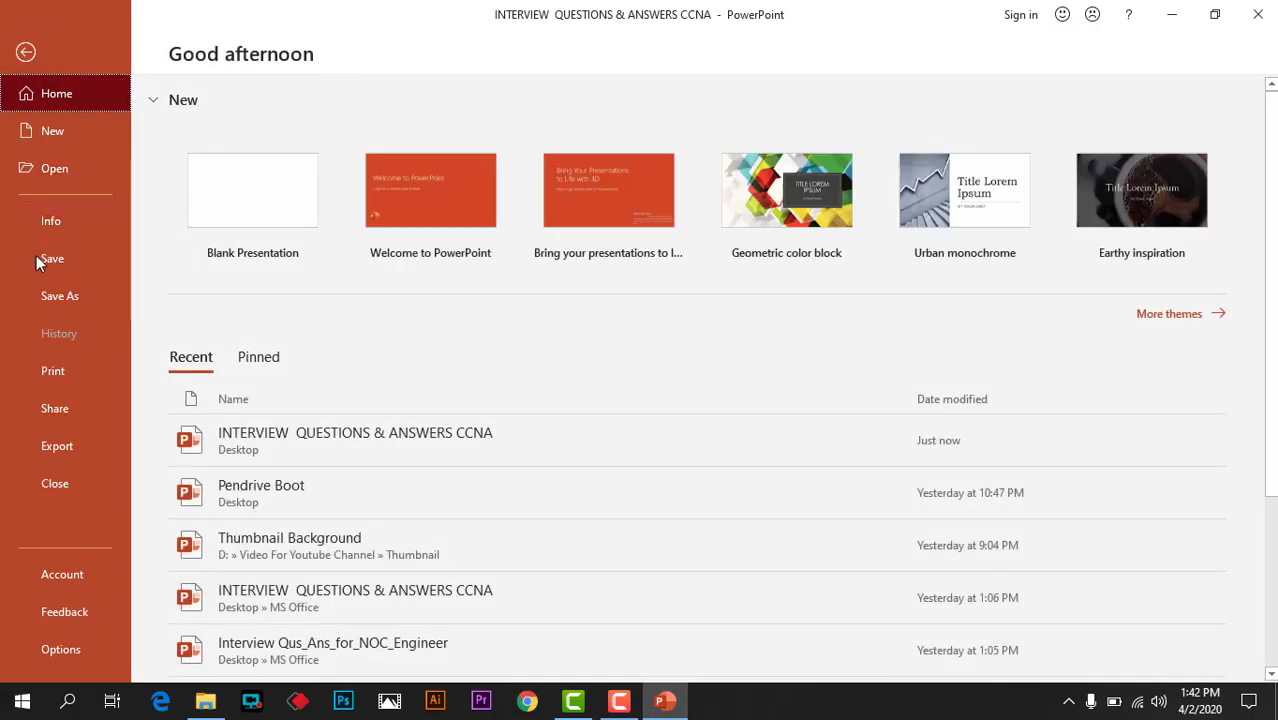
{"action": "left_click", "coordinate": [53, 233]}
{"action": "left_click", "coordinate": [230, 280]}
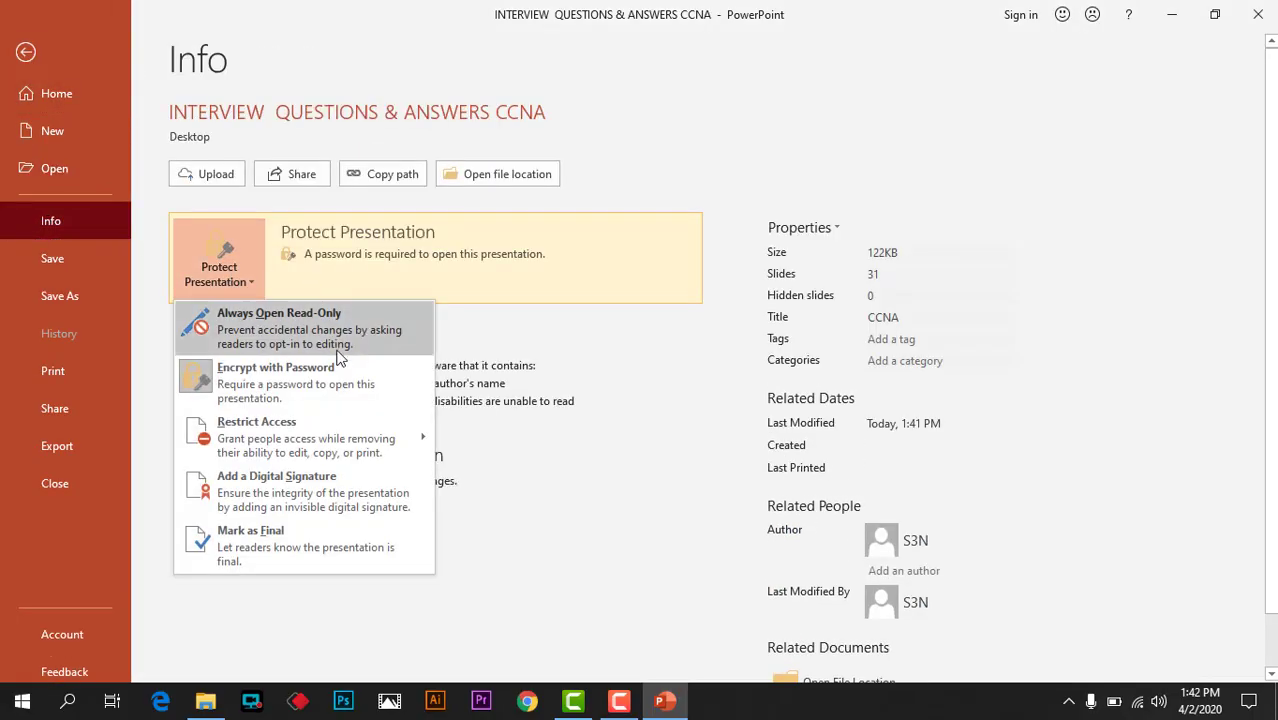
{"action": "left_click", "coordinate": [278, 381]}
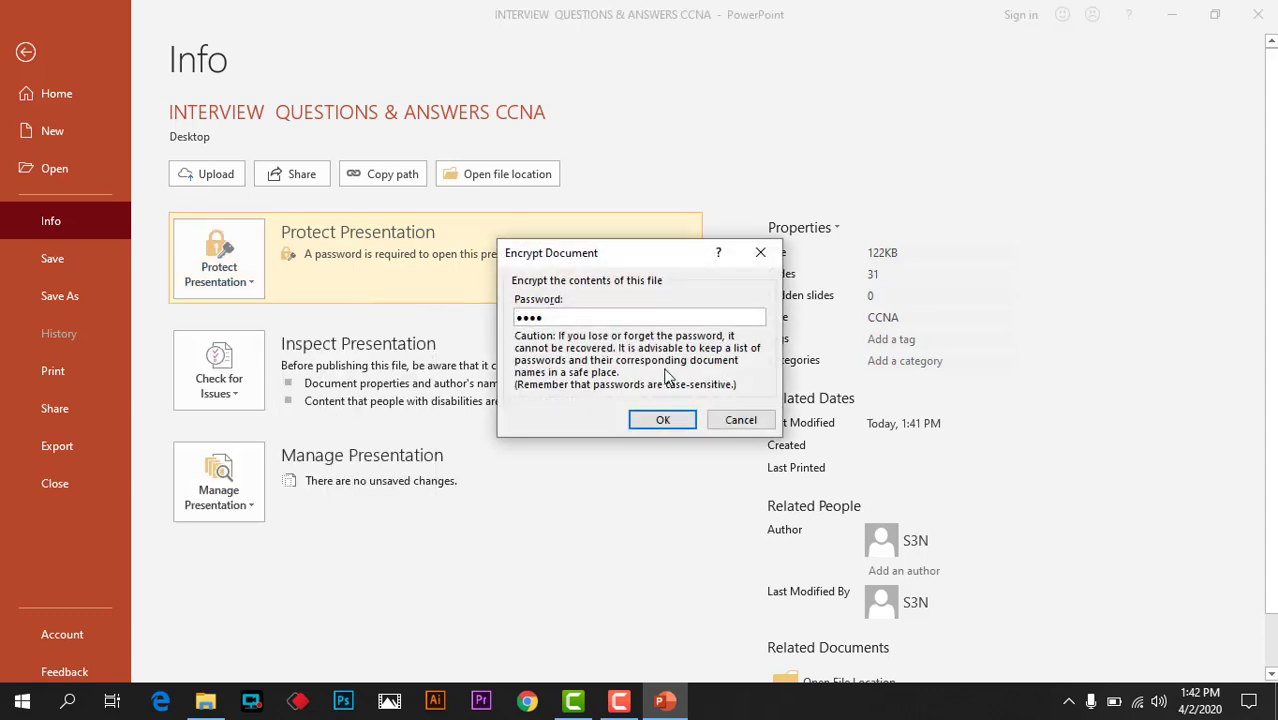
{"action": "left_click_drag", "start_coordinate": [568, 317], "coordinate": [506, 318]}
{"action": "key", "text": "BackSpace"}
{"action": "left_click", "coordinate": [663, 419]}
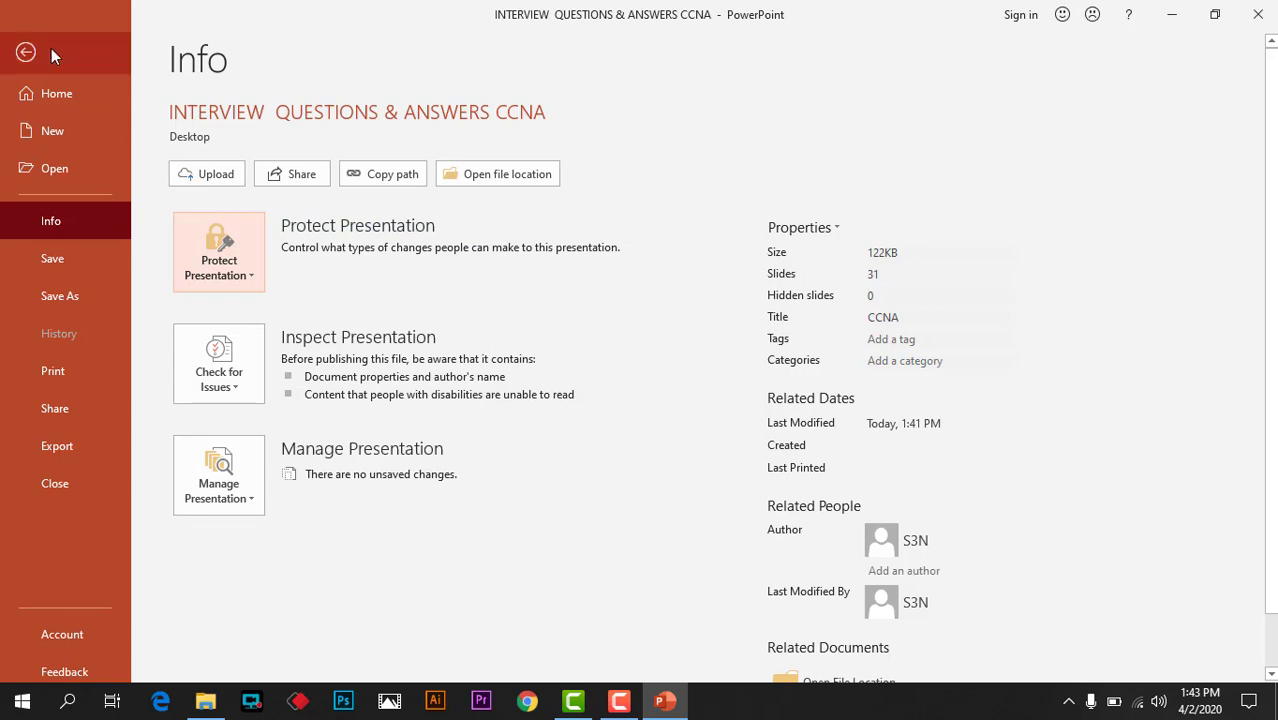
- Save the CCNA presentation and close PowerPoint
{"action": "left_click", "coordinate": [26, 52]}
{"action": "left_click", "coordinate": [18, 14]}
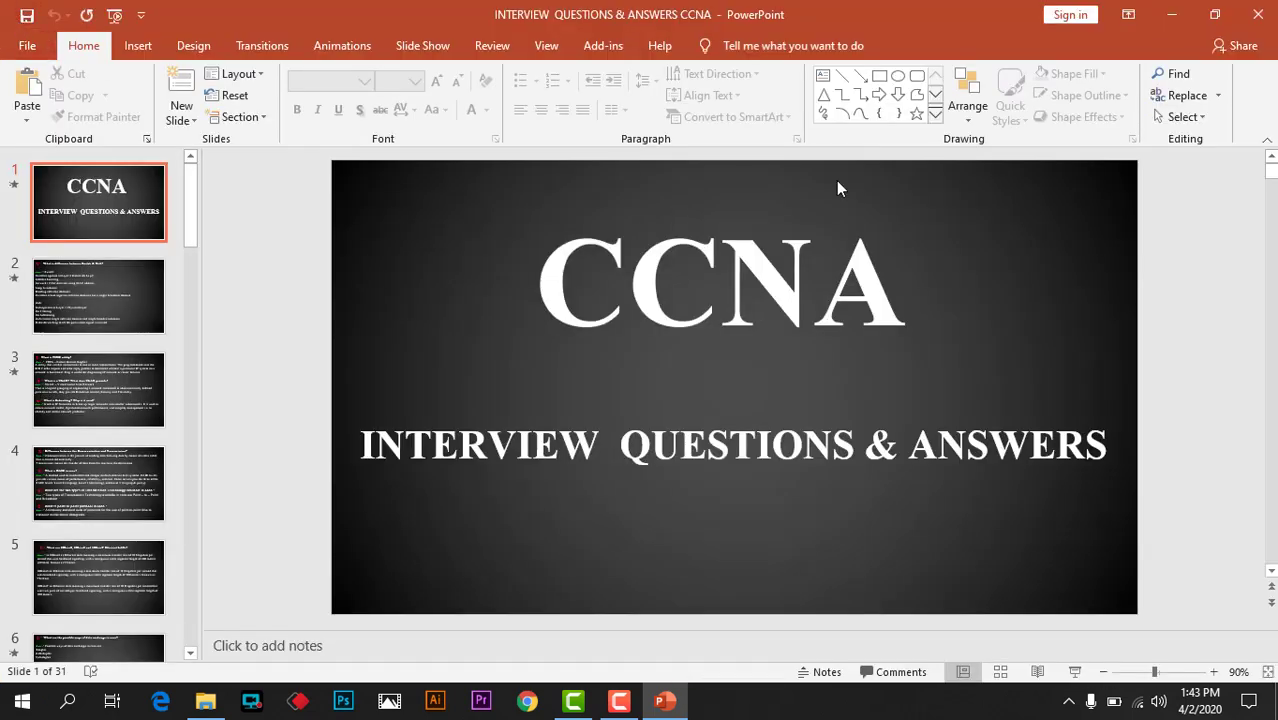
{"action": "left_click", "coordinate": [1263, 17]}
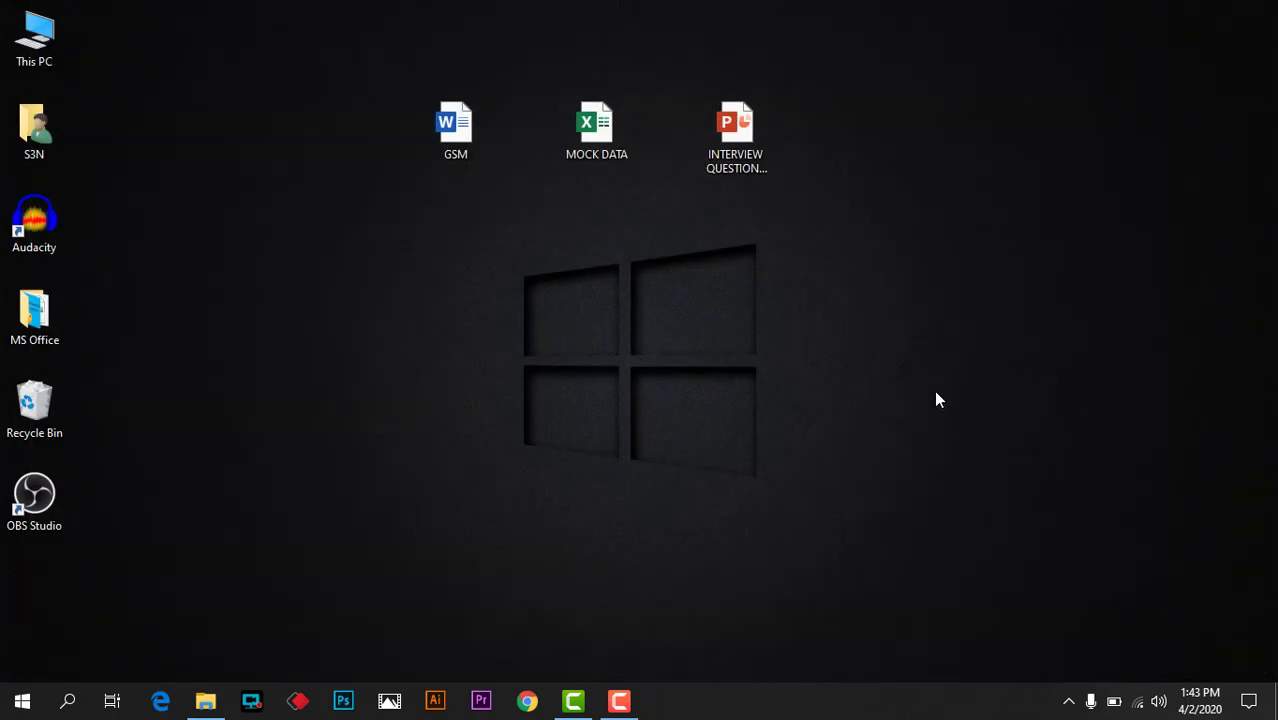